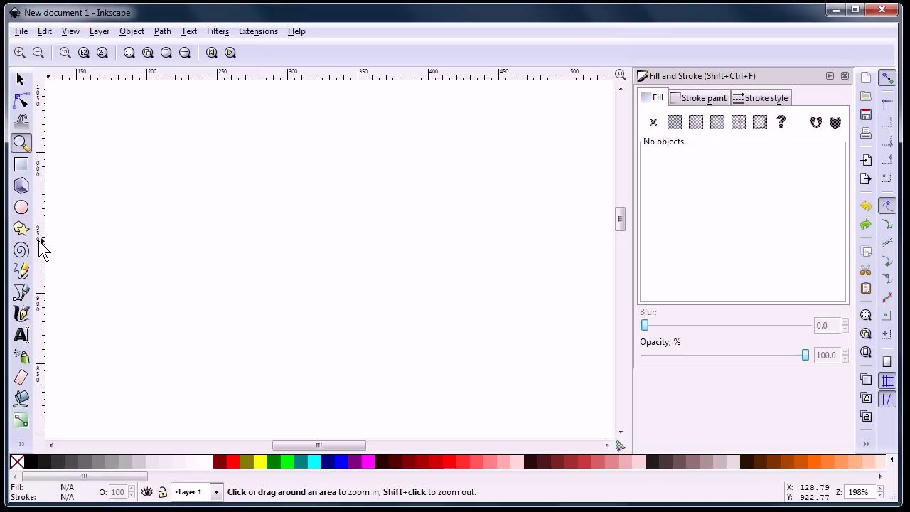
Draw a magenta pie-shaped pac-man with the Ellipse tool and a magenta rectangle beside it.
{"action": "left_click", "coordinate": [21, 207]}
{"action": "mouse_move", "coordinate": [139, 187]}
{"action": "left_mouse_down"}
{"action": "mouse_move", "coordinate": [285, 301]}
{"action": "mouse_move", "coordinate": [274, 320]}
{"action": "left_mouse_up"}
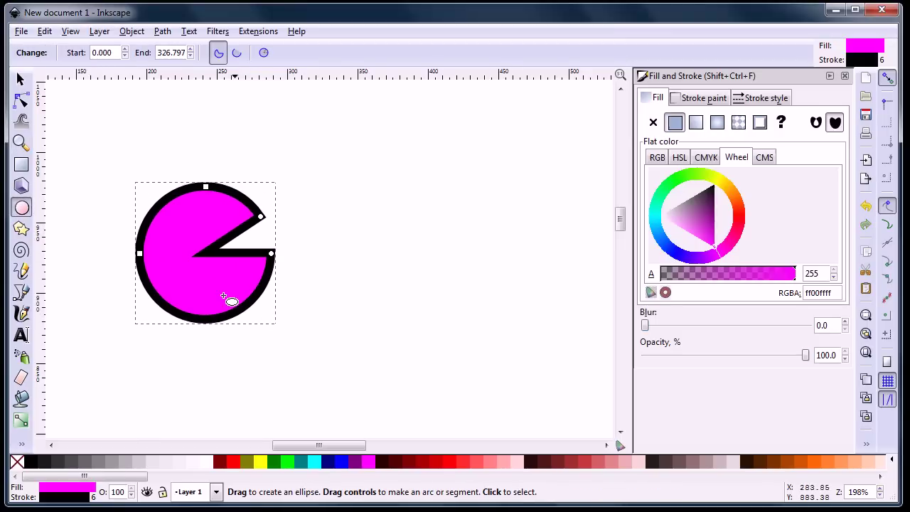
{"action": "left_click", "coordinate": [22, 164]}
{"action": "left_click_drag", "start_coordinate": [518, 284], "coordinate": [371, 185]}
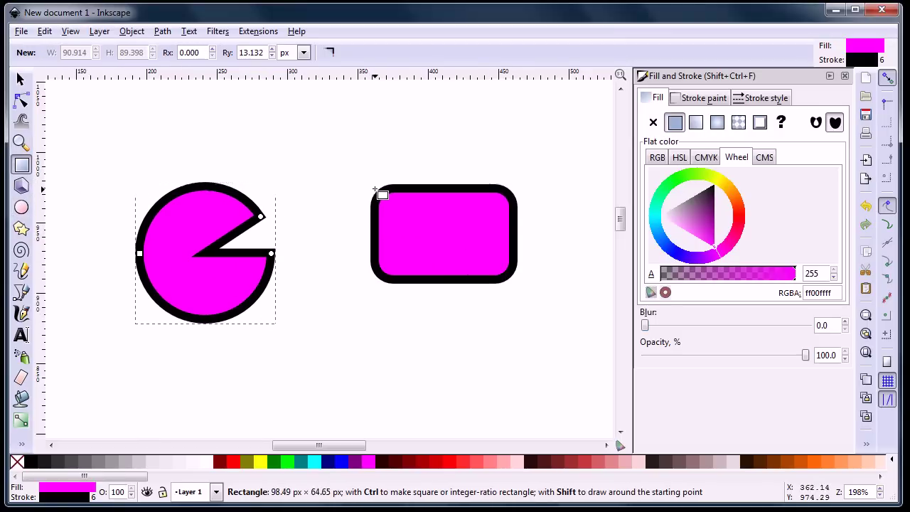
Drag the rectangle's corner handle to make its corners square, then select the pac-man.
{"action": "left_click_drag", "start_coordinate": [513, 211], "coordinate": [514, 183]}
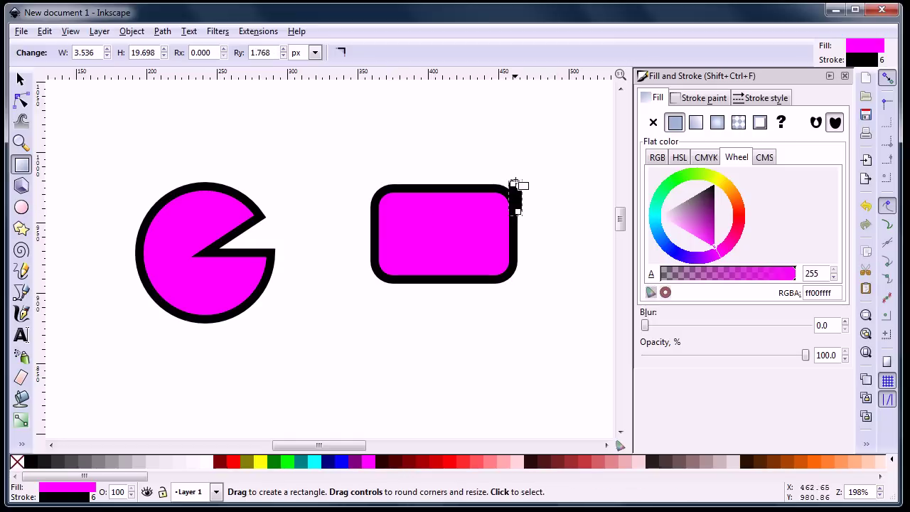
{"action": "key", "text": "Escape"}
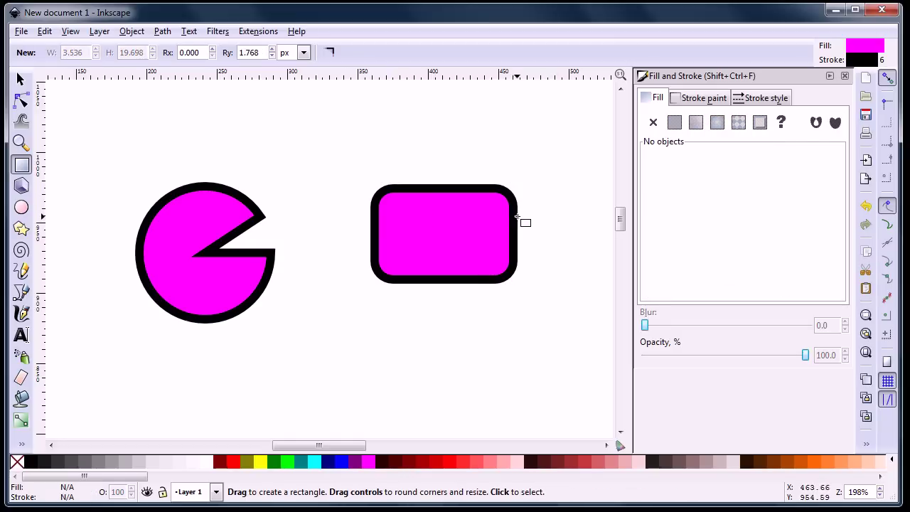
{"action": "left_click", "coordinate": [513, 212]}
{"action": "left_click_drag", "start_coordinate": [513, 210], "coordinate": [510, 183]}
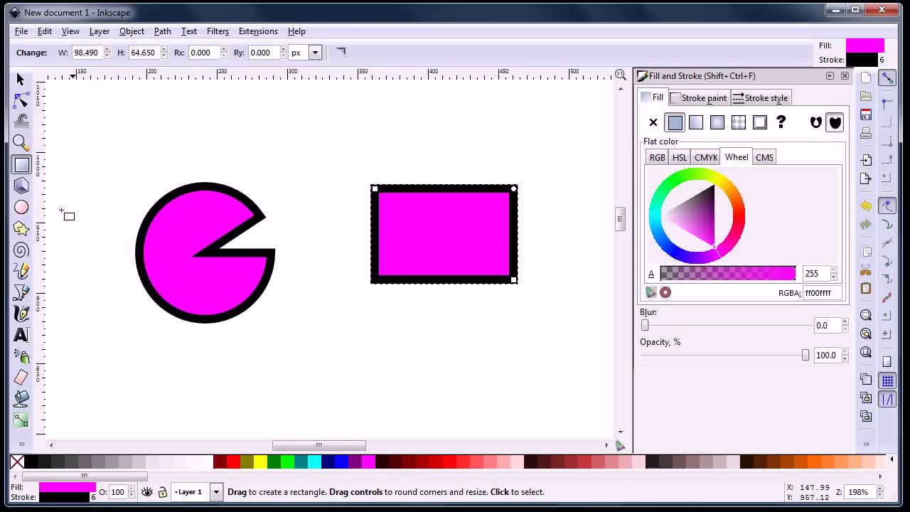
{"action": "left_click", "coordinate": [190, 256]}
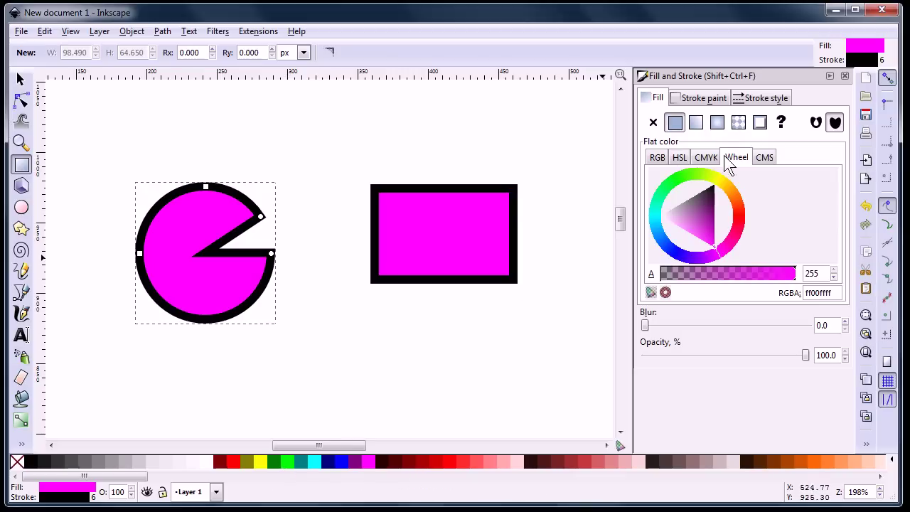
Give the pac-man a widened radial gradient with an Aqua outer colour.
{"action": "left_click", "coordinate": [718, 123]}
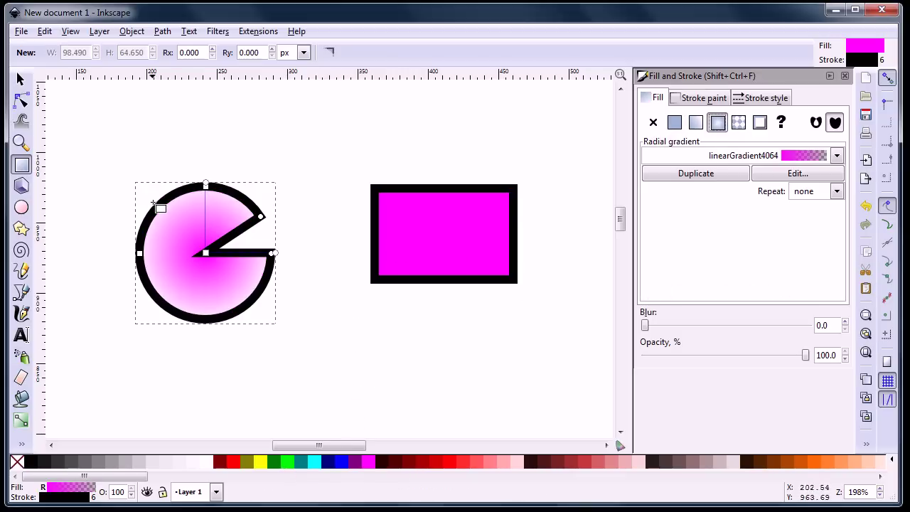
{"action": "left_click_drag", "start_coordinate": [206, 183], "coordinate": [207, 140]}
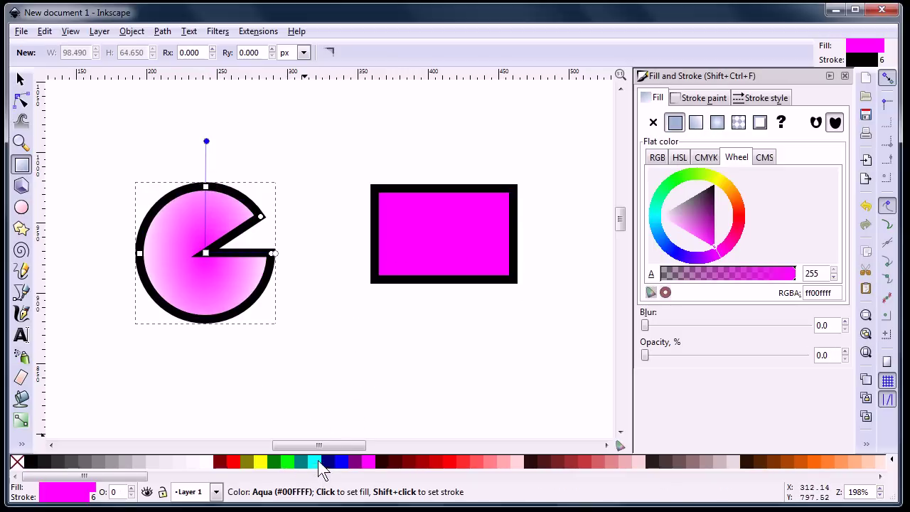
{"action": "left_click", "coordinate": [316, 464]}
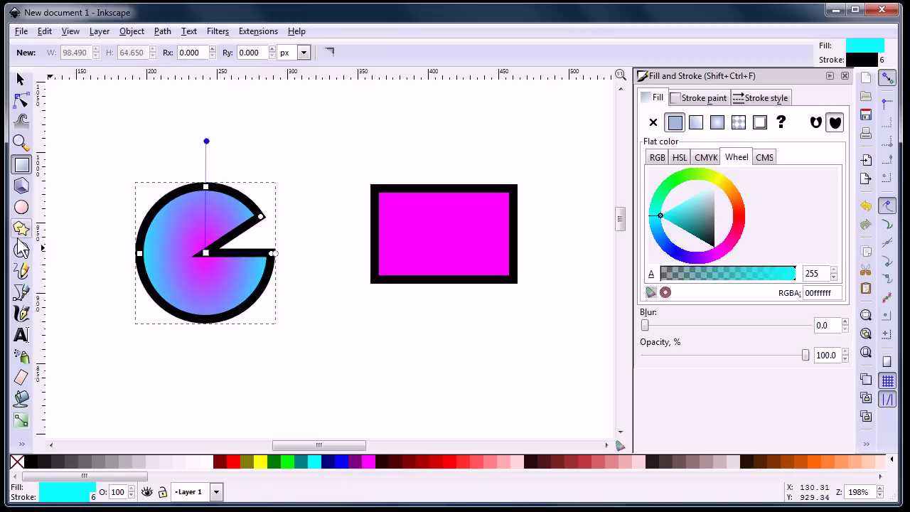
Draw a twisted cyan five-point star and move it down over the rectangle.
{"action": "left_click", "coordinate": [21, 228]}
{"action": "mouse_move", "coordinate": [284, 153]}
{"action": "left_mouse_down"}
{"action": "mouse_move", "coordinate": [320, 204]}
{"action": "mouse_move", "coordinate": [263, 179]}
{"action": "mouse_move", "coordinate": [197, 174]}
{"action": "left_mouse_up"}
{"action": "left_click", "coordinate": [20, 79]}
{"action": "mouse_move", "coordinate": [287, 169]}
{"action": "left_mouse_down"}
{"action": "mouse_move", "coordinate": [300, 261]}
{"action": "mouse_move", "coordinate": [342, 314]}
{"action": "left_mouse_up"}
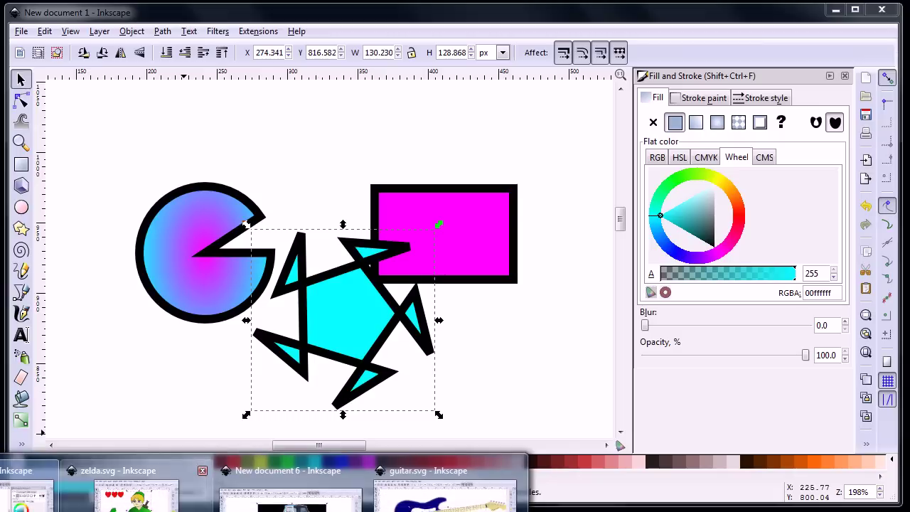
Bring up the Zelda and guitar drawings and select a piece of the guitar.
{"action": "left_click", "coordinate": [183, 498]}
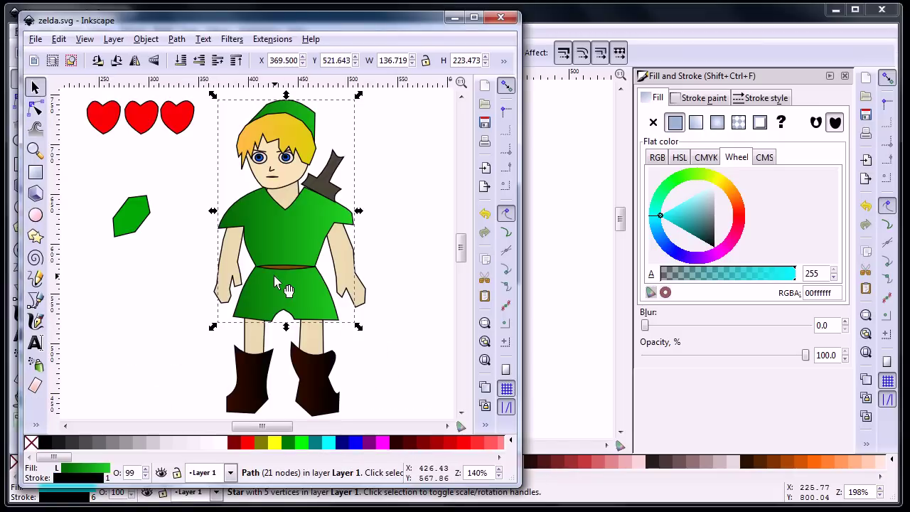
{"action": "left_click", "coordinate": [419, 503]}
{"action": "left_click", "coordinate": [292, 328]}
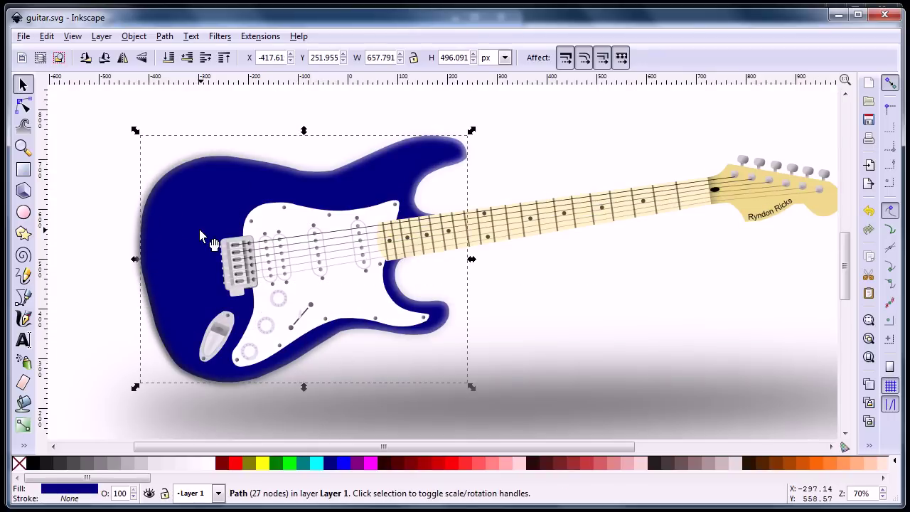
Minimise the guitar, Zelda and shapes Inkscape windows.
{"action": "left_click", "coordinate": [839, 21]}
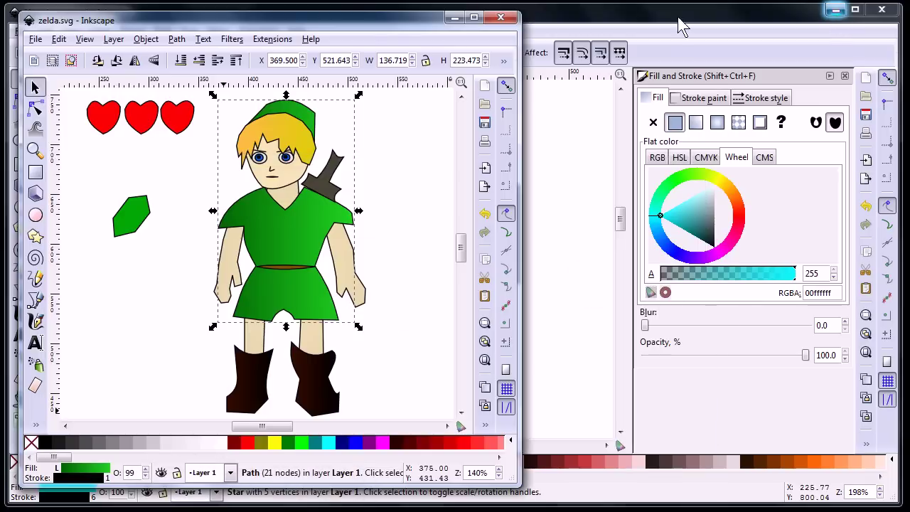
{"action": "left_click", "coordinate": [445, 12]}
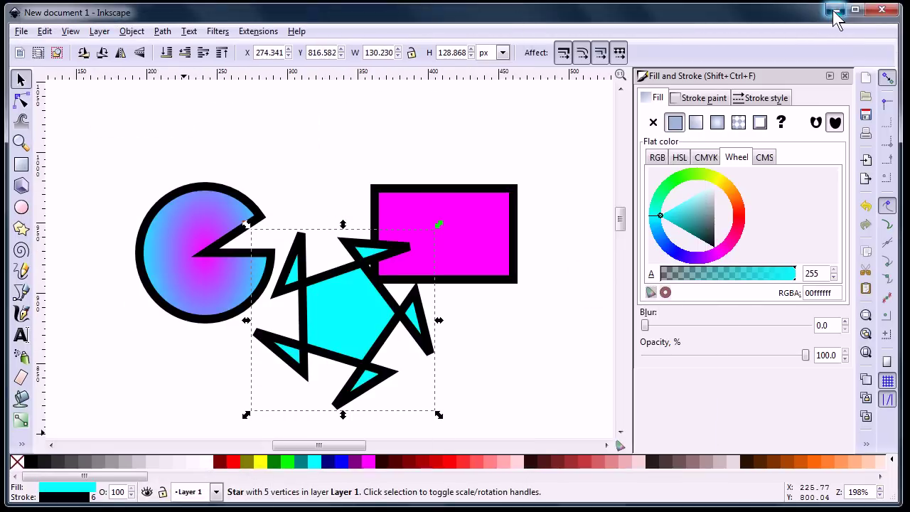
{"action": "left_click", "coordinate": [837, 11]}
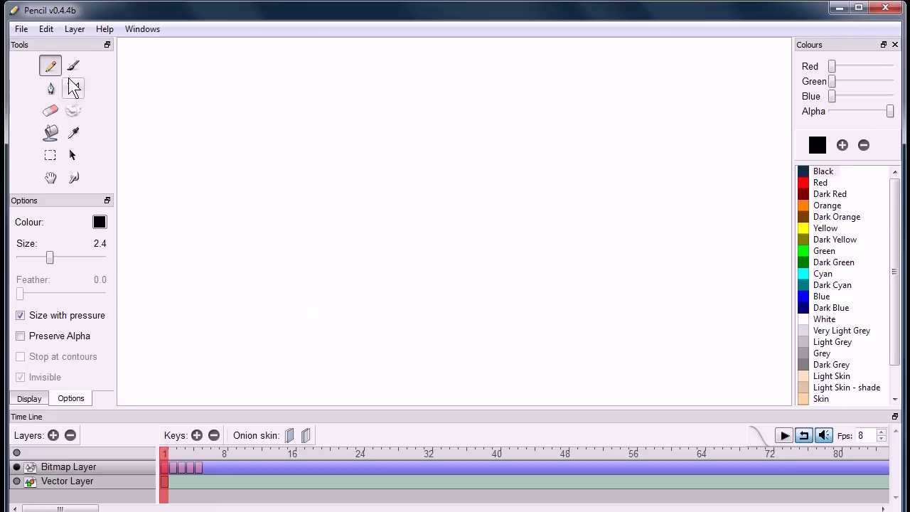
Draw circles on the first two keyframes in Pencil, adding keyframes at frames 6 and 7.
{"action": "left_click_drag", "start_coordinate": [178, 84], "coordinate": [182, 85]}
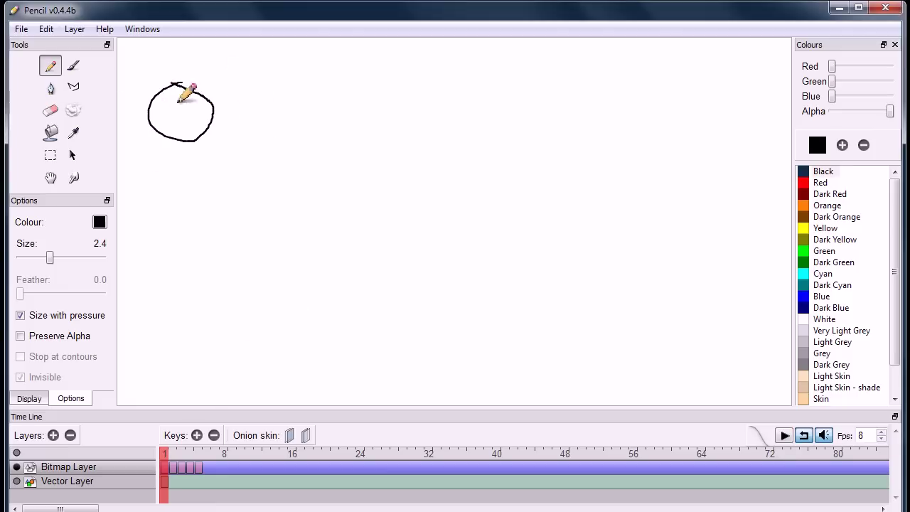
{"action": "left_click", "coordinate": [197, 435]}
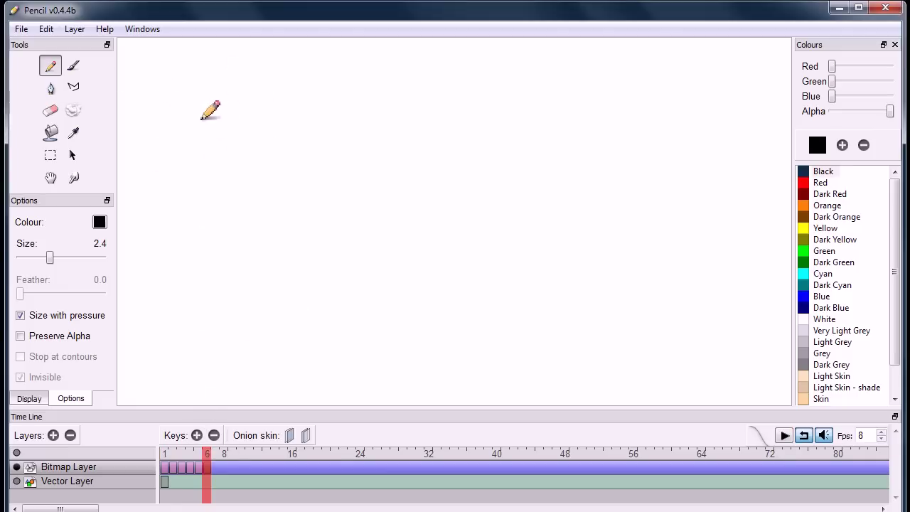
{"action": "mouse_move", "coordinate": [196, 111]}
{"action": "left_mouse_down"}
{"action": "mouse_move", "coordinate": [167, 168]}
{"action": "mouse_move", "coordinate": [189, 114]}
{"action": "left_mouse_up"}
{"action": "left_click", "coordinate": [197, 435]}
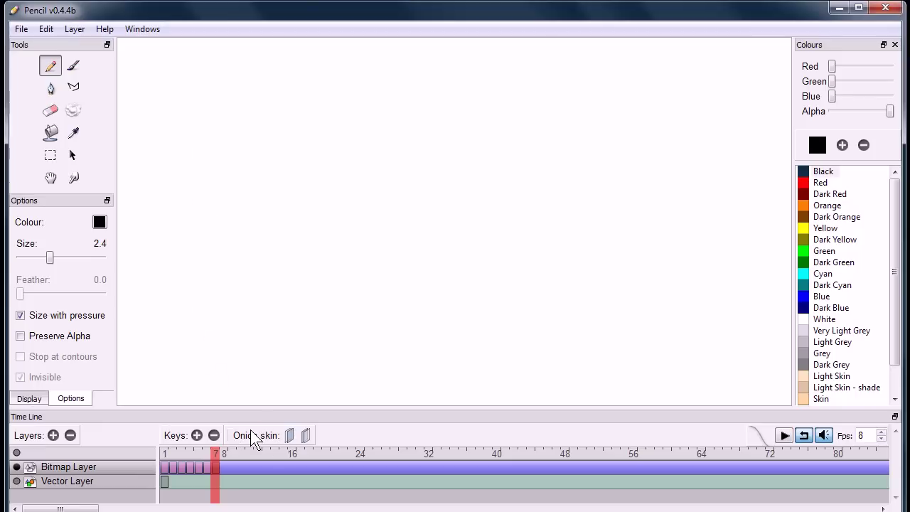
With onion skin on, draw loops on the next frames, add frame 9, and play the animation.
{"action": "left_click", "coordinate": [299, 438]}
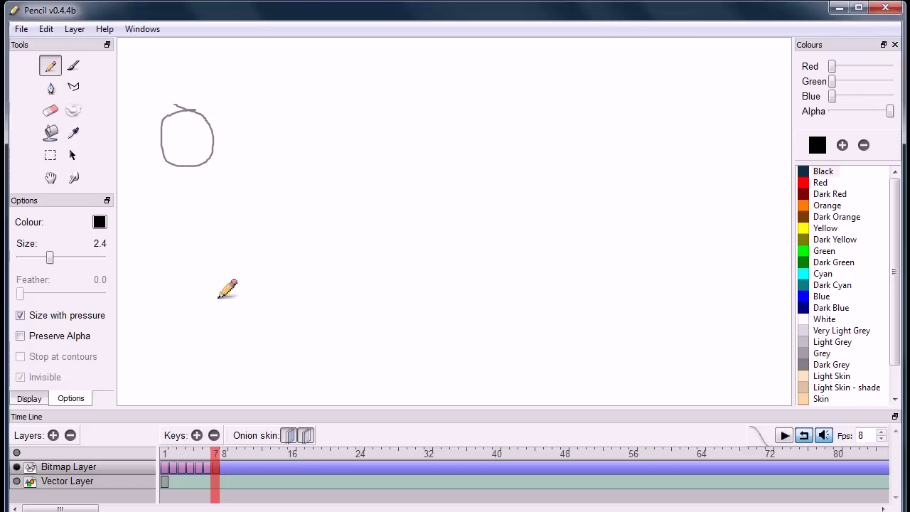
{"action": "left_click_drag", "start_coordinate": [198, 132], "coordinate": [221, 144]}
{"action": "left_click", "coordinate": [197, 435]}
{"action": "mouse_move", "coordinate": [256, 191]}
{"action": "left_mouse_down"}
{"action": "mouse_move", "coordinate": [261, 206]}
{"action": "mouse_move", "coordinate": [244, 183]}
{"action": "left_mouse_up"}
{"action": "left_click", "coordinate": [197, 435]}
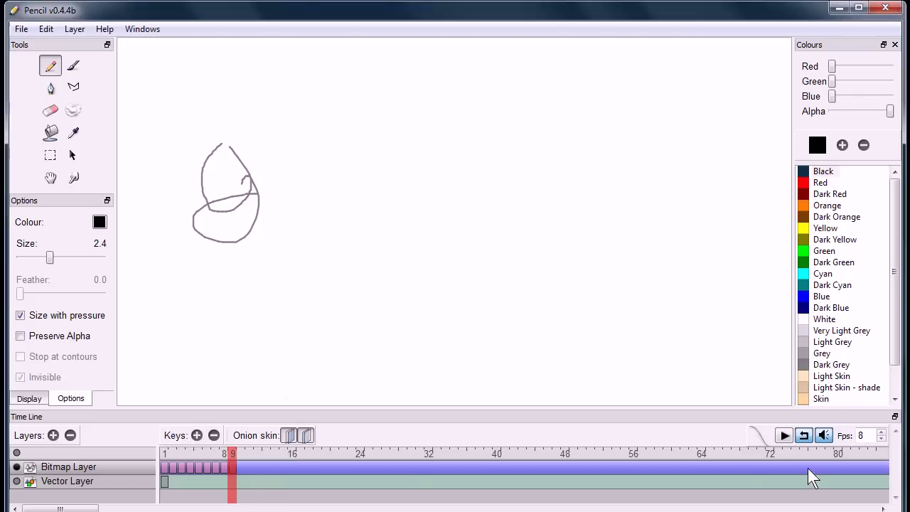
{"action": "left_click", "coordinate": [784, 436]}
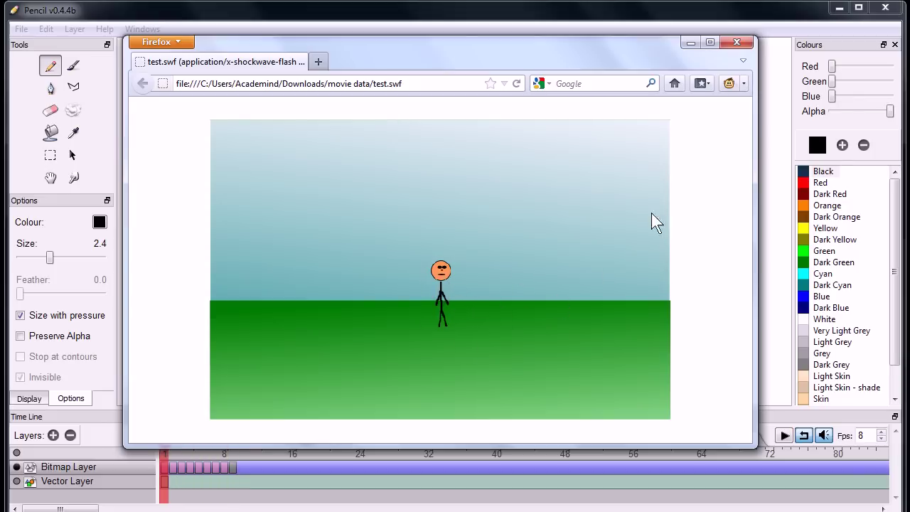
Minimise the Firefox test.swf window and restore the Ubuntu virtual machine.
{"action": "left_click", "coordinate": [691, 42]}
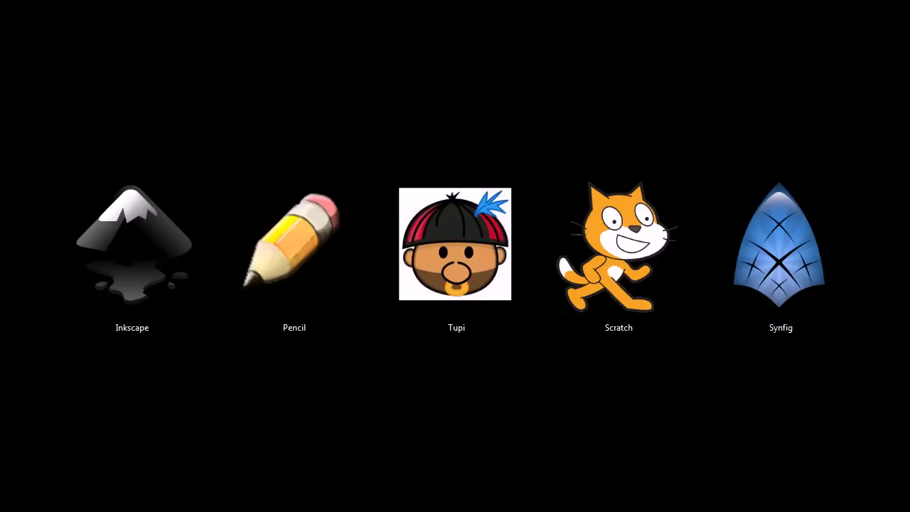
{"action": "left_click", "coordinate": [406, 509]}
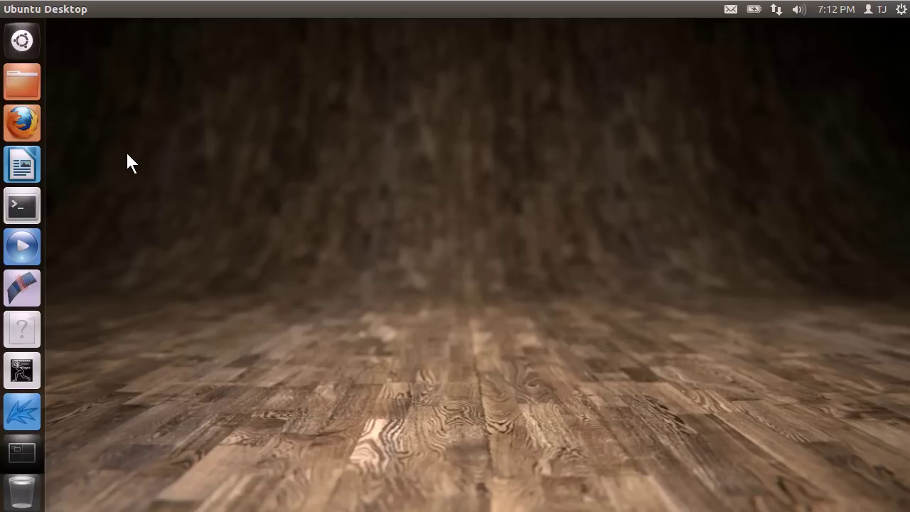
Launch Tupi and open the ball.tup project.
{"action": "left_click", "coordinate": [35, 417]}
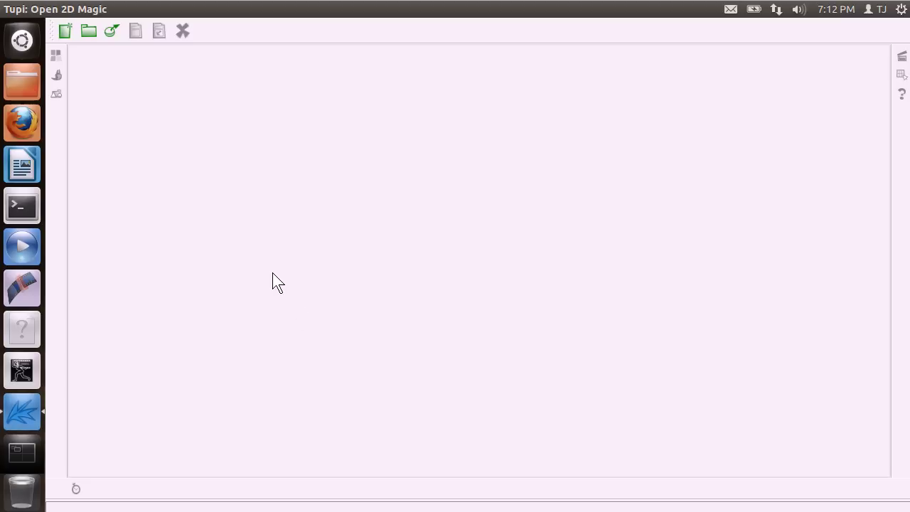
{"action": "left_click", "coordinate": [86, 32]}
{"action": "double_click", "coordinate": [375, 260]}
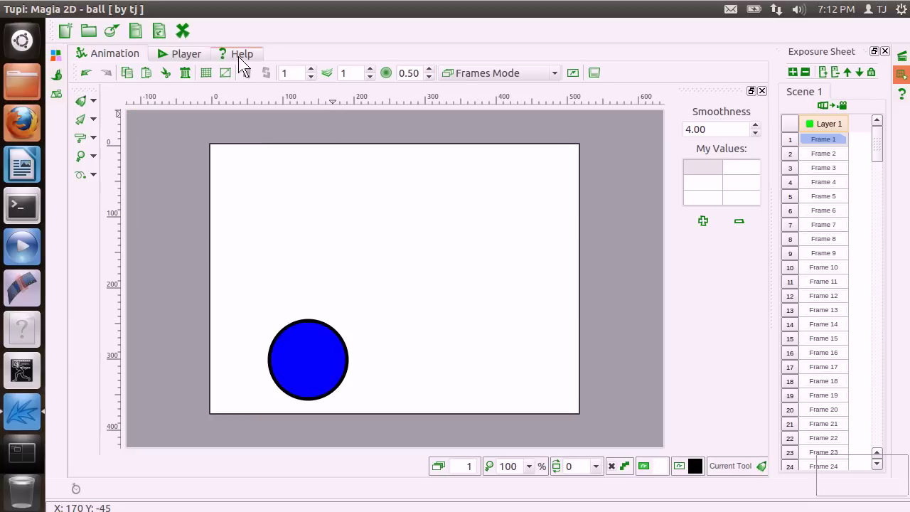
Play the ball animation in the Player tab preview, restarting it twice.
{"action": "left_click", "coordinate": [184, 54]}
{"action": "left_click", "coordinate": [473, 428]}
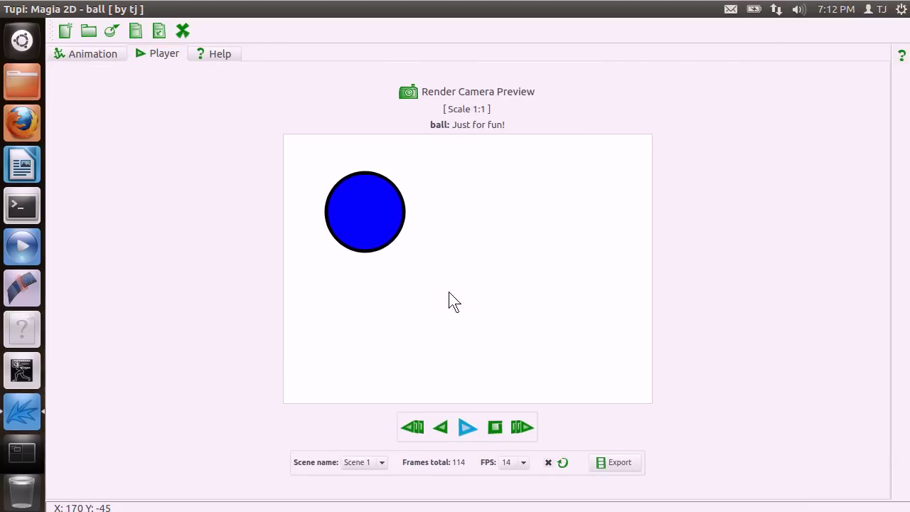
{"action": "left_click", "coordinate": [467, 434]}
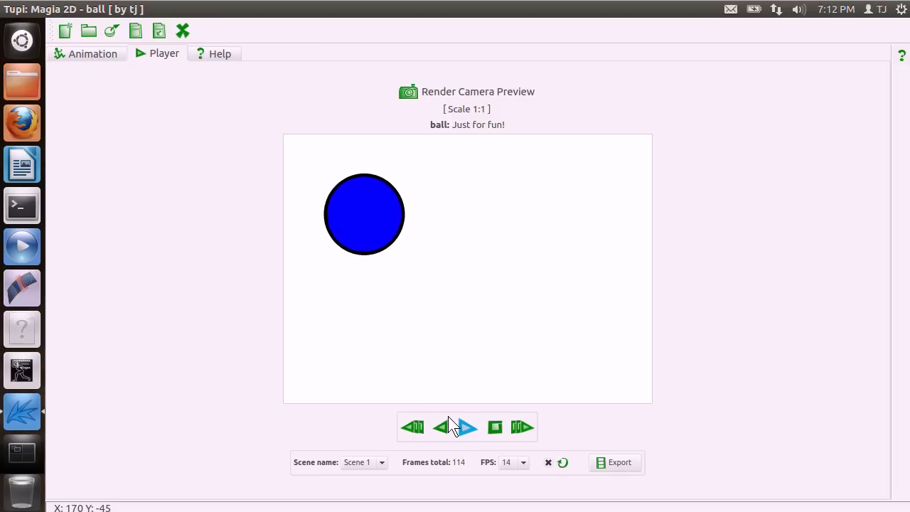
{"action": "left_click", "coordinate": [467, 429]}
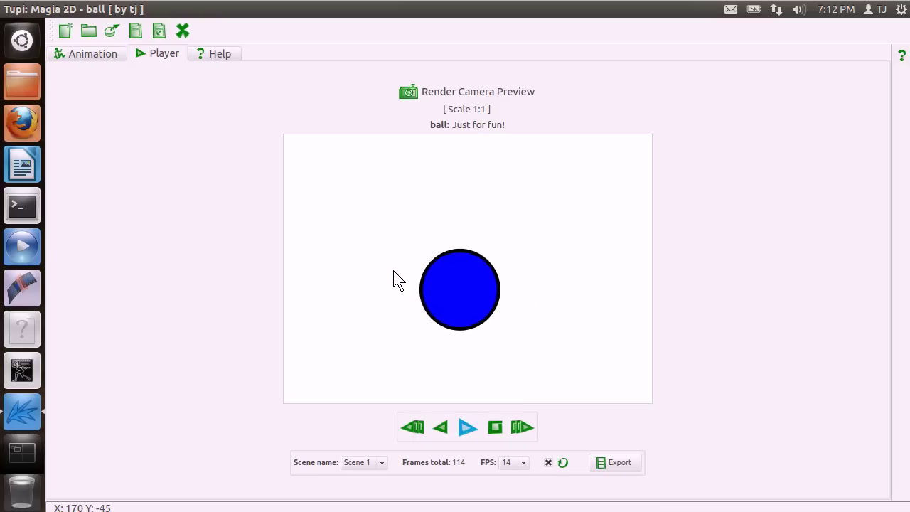
Return to the Animation tab and step through Frames 3 to 7 in the Exposure Sheet.
{"action": "left_click", "coordinate": [93, 55]}
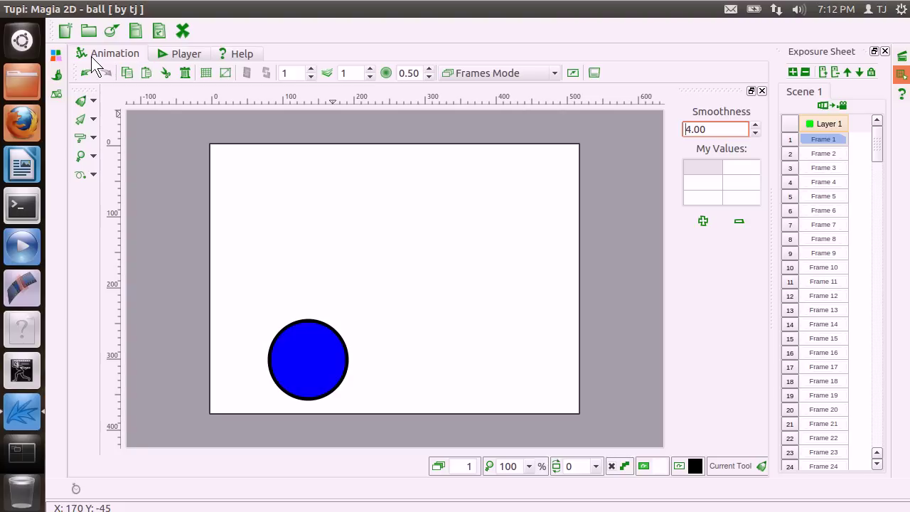
{"action": "left_click", "coordinate": [829, 154]}
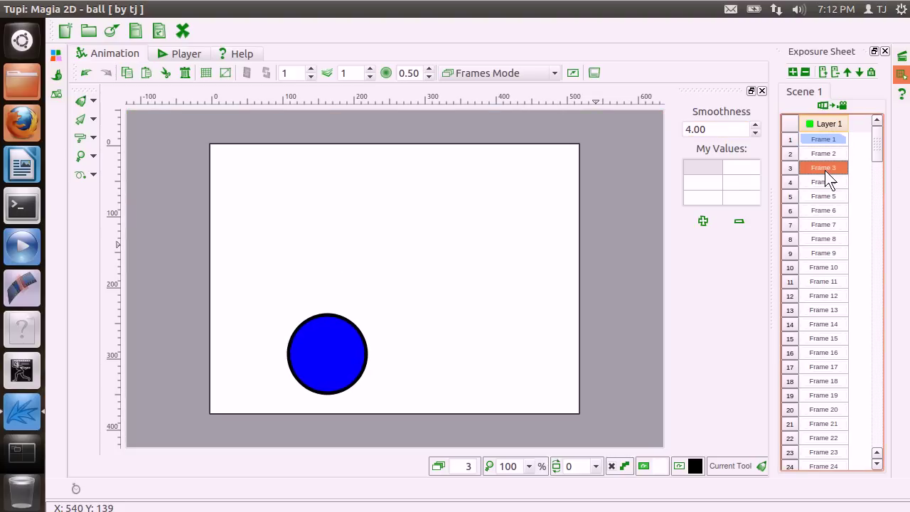
{"action": "left_click", "coordinate": [824, 183]}
{"action": "left_click", "coordinate": [824, 196]}
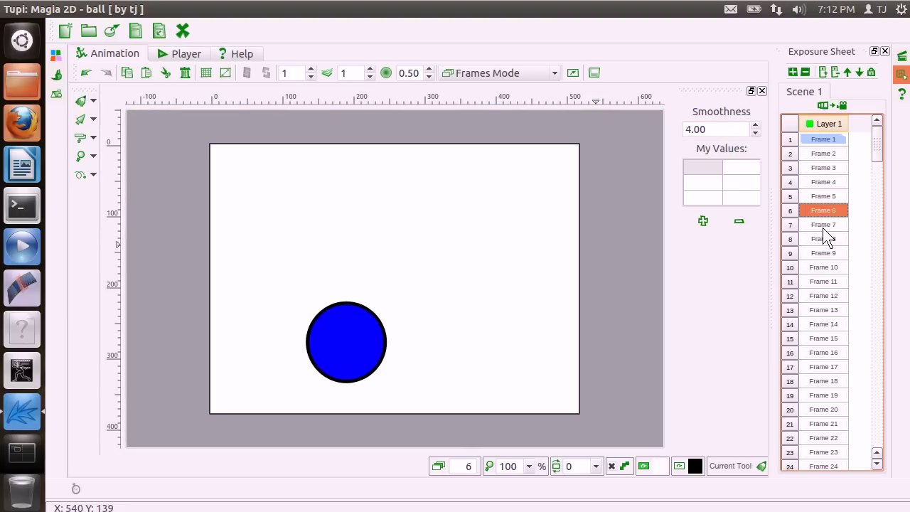
{"action": "left_click", "coordinate": [824, 225]}
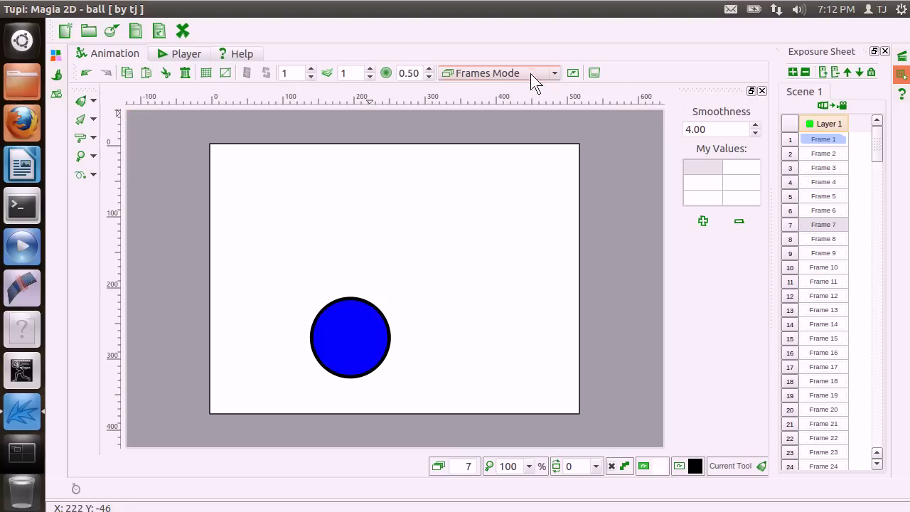
{"action": "left_click", "coordinate": [551, 75]}
In Background Mode, draw the zigzag, a small slash, a long vertical line and a curved stroke.
{"action": "left_click", "coordinate": [488, 102]}
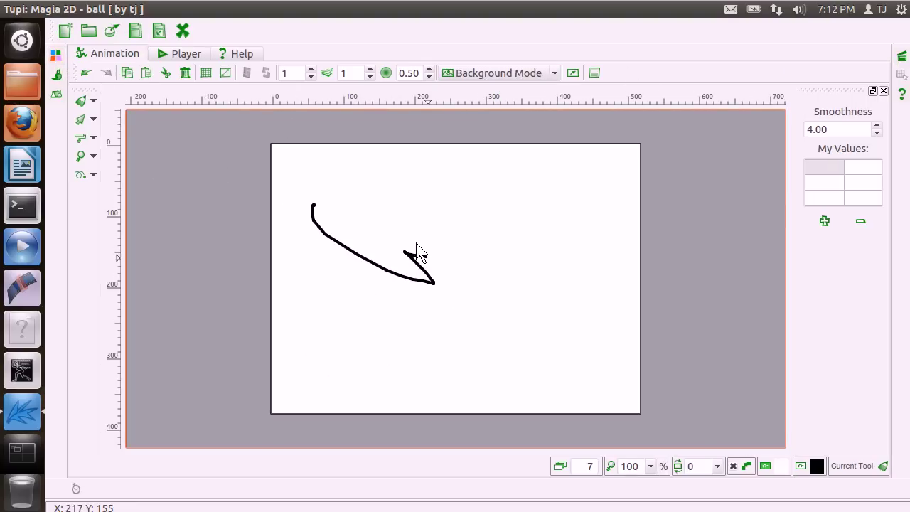
{"action": "left_click_drag", "start_coordinate": [417, 245], "coordinate": [396, 224]}
{"action": "left_click_drag", "start_coordinate": [479, 187], "coordinate": [469, 194]}
{"action": "left_click_drag", "start_coordinate": [453, 193], "coordinate": [454, 291]}
{"action": "left_click_drag", "start_coordinate": [453, 214], "coordinate": [493, 241]}
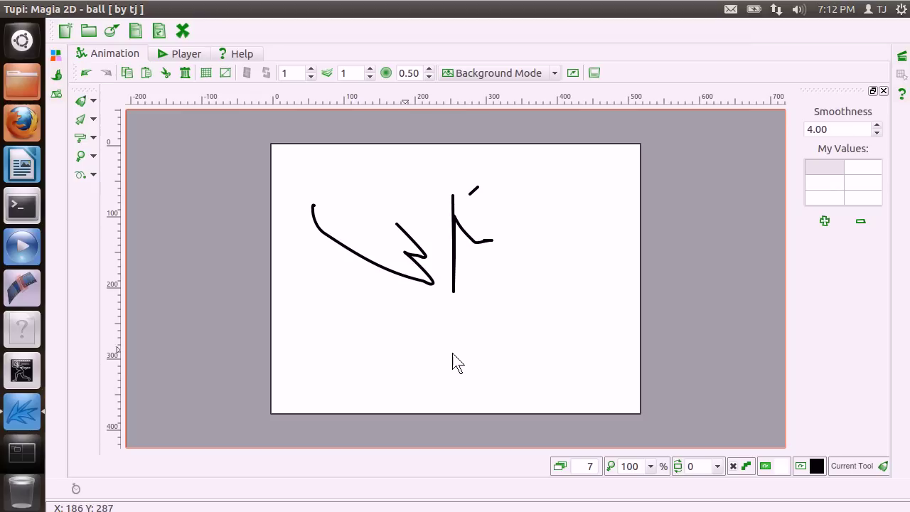
Draw a stick figure with legs and a second balloon-headed figure with body, leg and arm.
{"action": "mouse_move", "coordinate": [441, 356]}
{"action": "left_mouse_down"}
{"action": "mouse_move", "coordinate": [456, 329]}
{"action": "mouse_move", "coordinate": [468, 358]}
{"action": "left_mouse_up"}
{"action": "mouse_move", "coordinate": [484, 291]}
{"action": "left_mouse_down"}
{"action": "mouse_move", "coordinate": [459, 324]}
{"action": "mouse_move", "coordinate": [478, 317]}
{"action": "mouse_move", "coordinate": [475, 293]}
{"action": "left_mouse_up"}
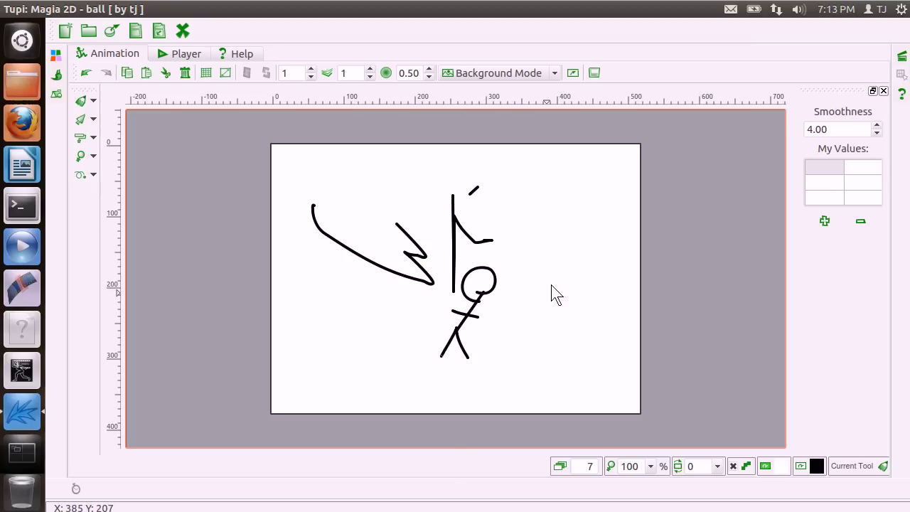
{"action": "left_click_drag", "start_coordinate": [562, 242], "coordinate": [542, 247]}
{"action": "mouse_move", "coordinate": [558, 284]}
{"action": "left_mouse_down"}
{"action": "mouse_move", "coordinate": [564, 313]}
{"action": "mouse_move", "coordinate": [550, 363]}
{"action": "left_mouse_up"}
{"action": "left_click_drag", "start_coordinate": [562, 320], "coordinate": [596, 340]}
{"action": "left_click_drag", "start_coordinate": [574, 299], "coordinate": [554, 313]}
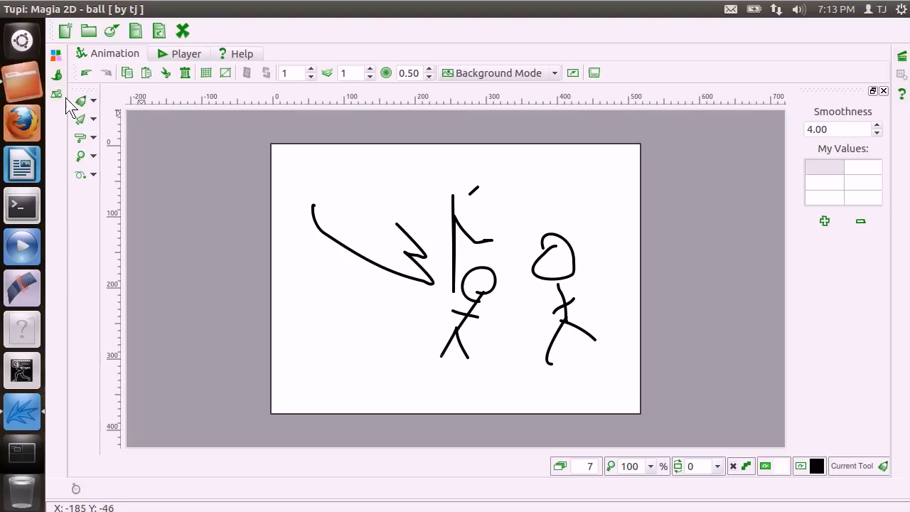
Watch tjvid.ogv from the Videos folder, then close Movie Player and the folder window.
{"action": "left_click", "coordinate": [23, 82]}
{"action": "double_click", "coordinate": [307, 216]}
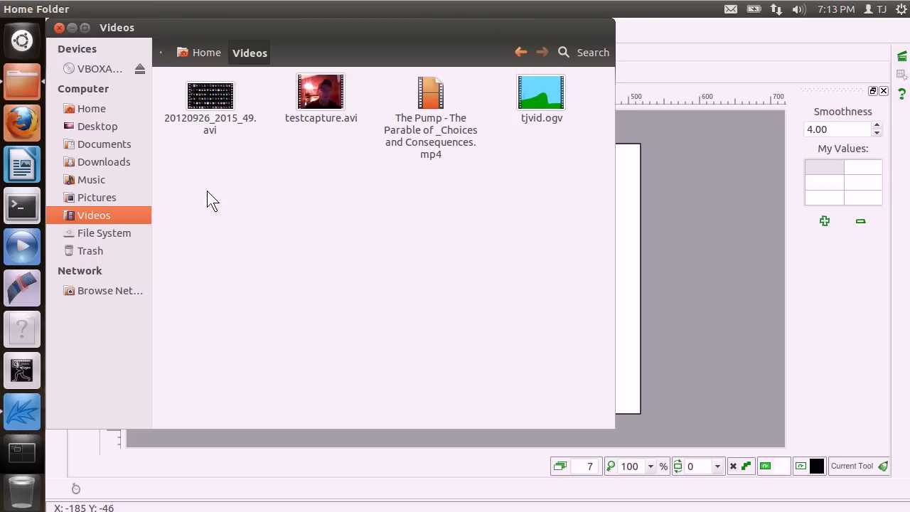
{"action": "double_click", "coordinate": [550, 114]}
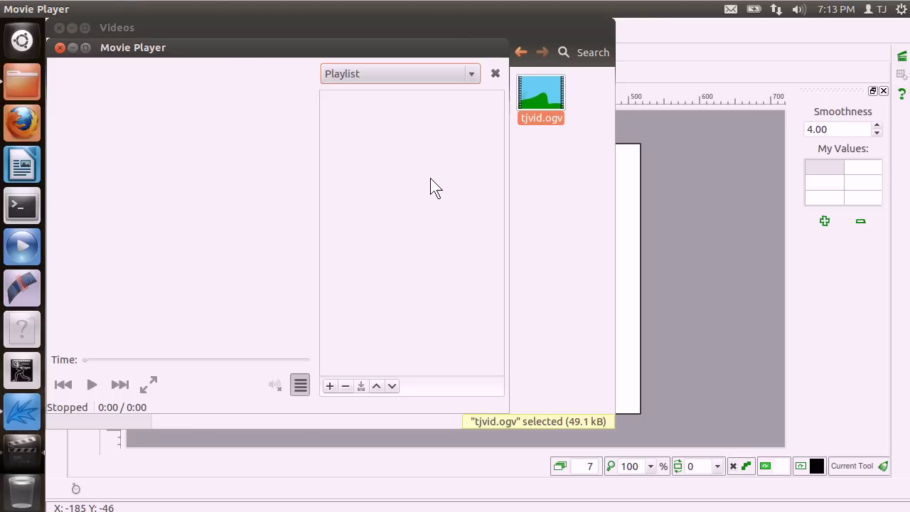
{"action": "left_click_drag", "start_coordinate": [200, 48], "coordinate": [353, 52]}
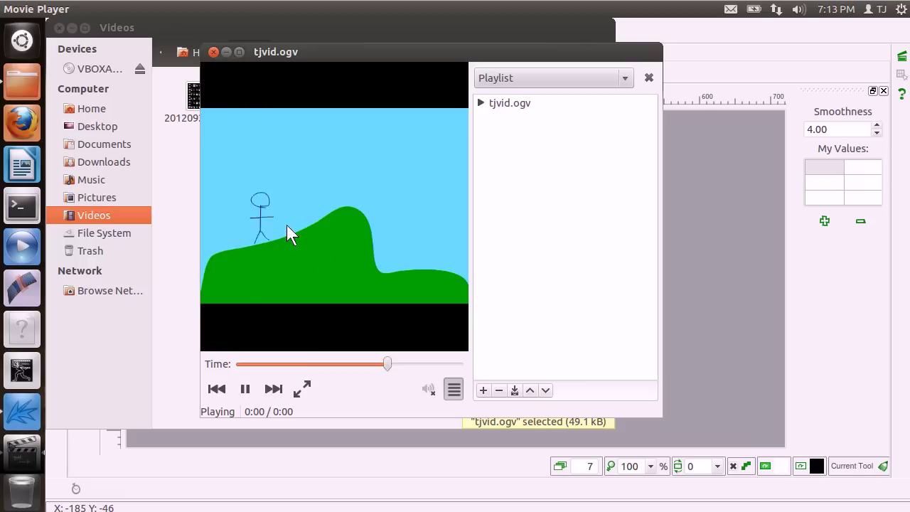
{"action": "left_click", "coordinate": [214, 52]}
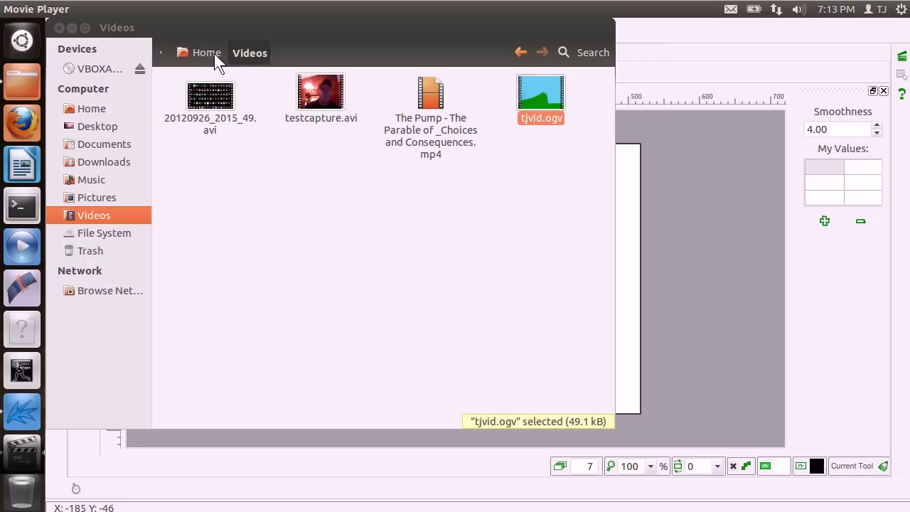
{"action": "left_click", "coordinate": [59, 27]}
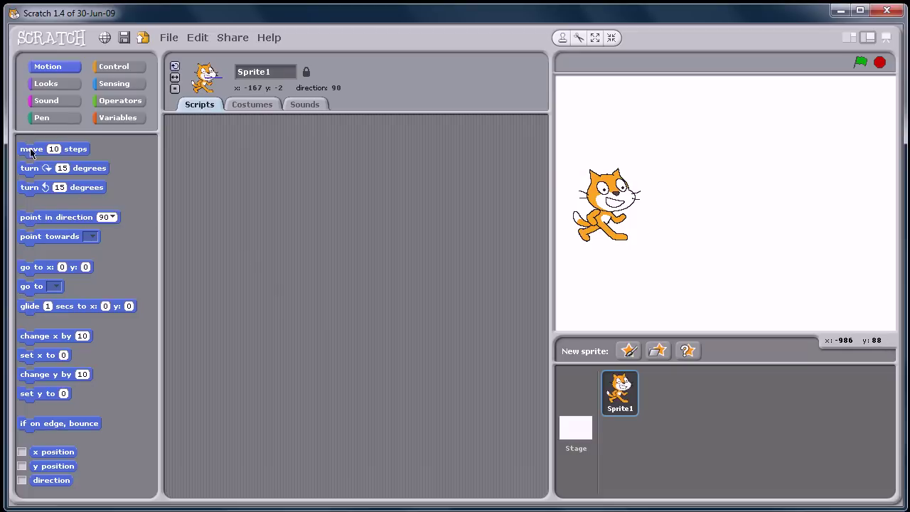
Drag a move block into the cat's script and set it to 15 steps.
{"action": "left_click_drag", "start_coordinate": [27, 157], "coordinate": [260, 246]}
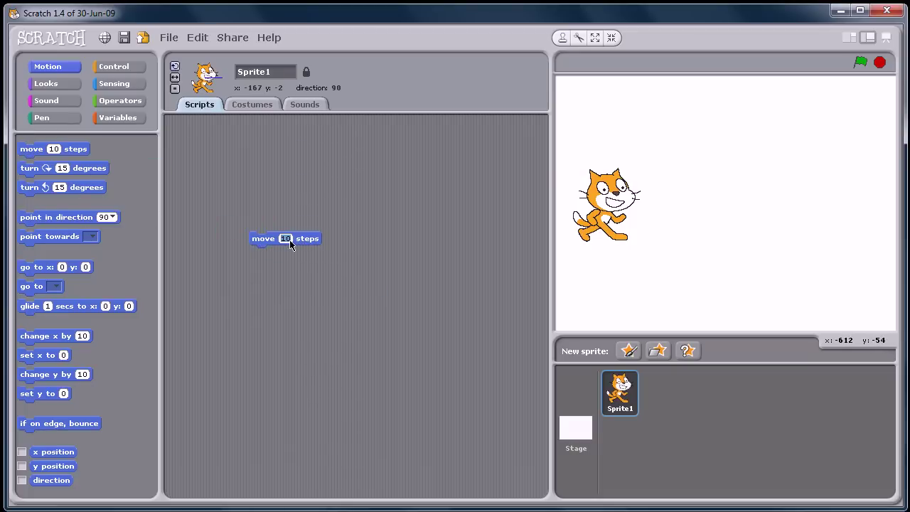
{"action": "type", "text": "15"}
Put a 'when green flag clicked' hat above the move block and run it twice.
{"action": "left_click", "coordinate": [114, 66]}
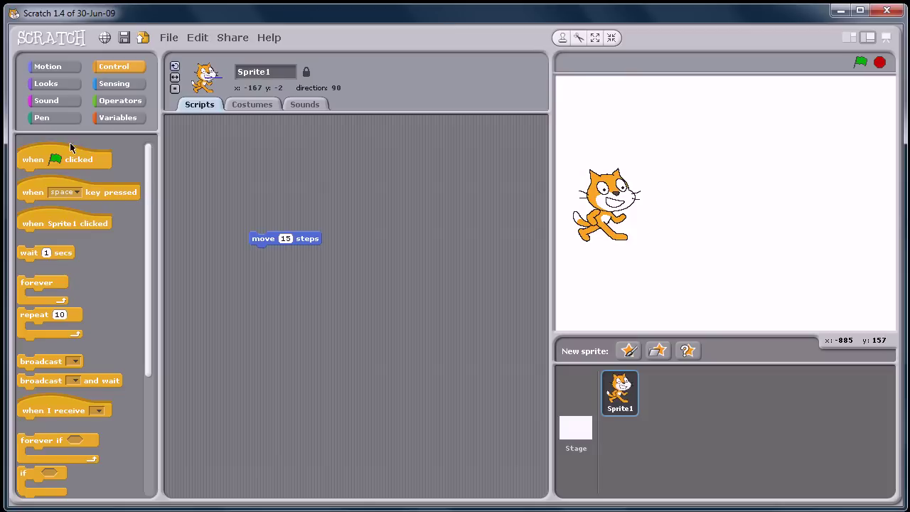
{"action": "left_click_drag", "start_coordinate": [34, 164], "coordinate": [293, 223]}
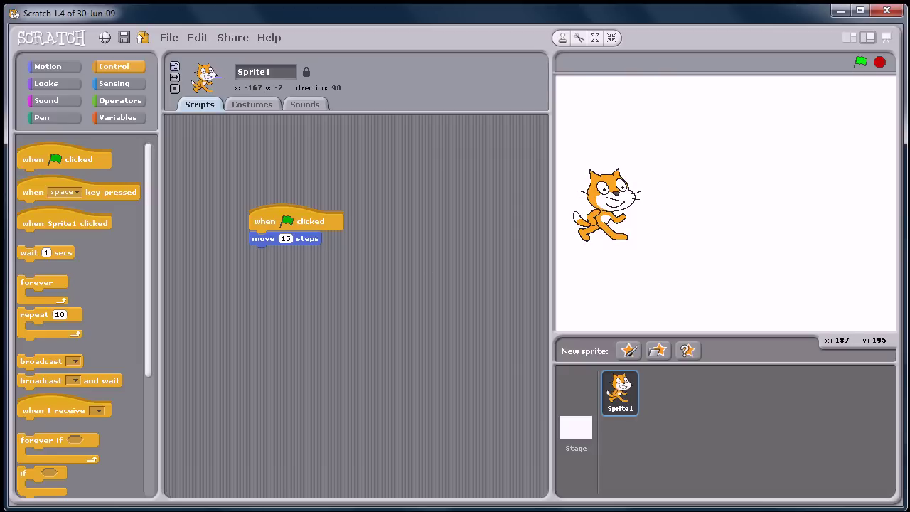
{"action": "left_click", "coordinate": [860, 63]}
{"action": "left_click", "coordinate": [861, 62]}
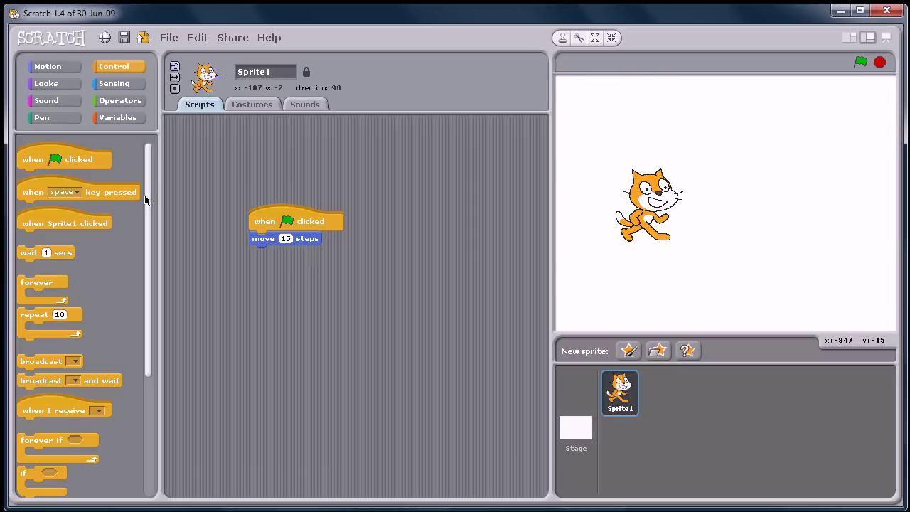
{"action": "left_click", "coordinate": [49, 87]}
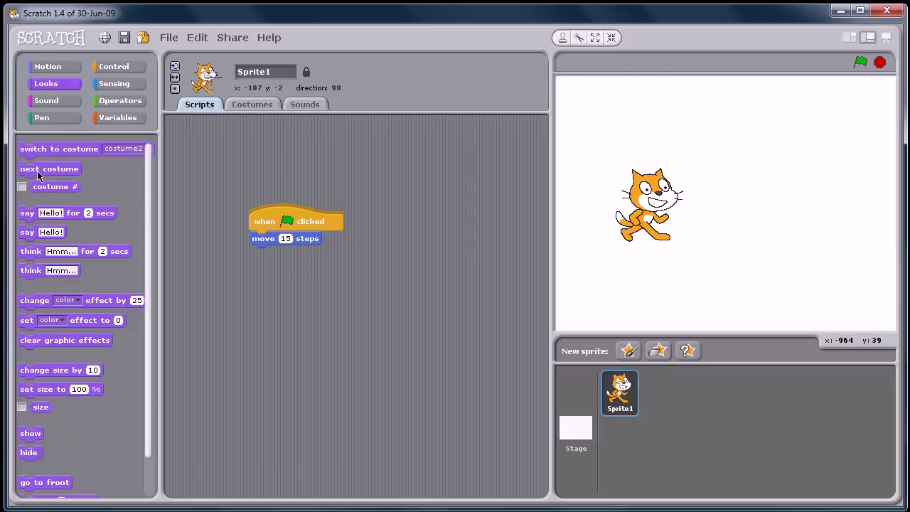
Snap 'next costume' under 'move 15 steps' and run the script four times.
{"action": "mouse_move", "coordinate": [38, 174]}
{"action": "left_mouse_down"}
{"action": "mouse_move", "coordinate": [191, 193]}
{"action": "mouse_move", "coordinate": [282, 263]}
{"action": "mouse_move", "coordinate": [291, 254]}
{"action": "left_mouse_up"}
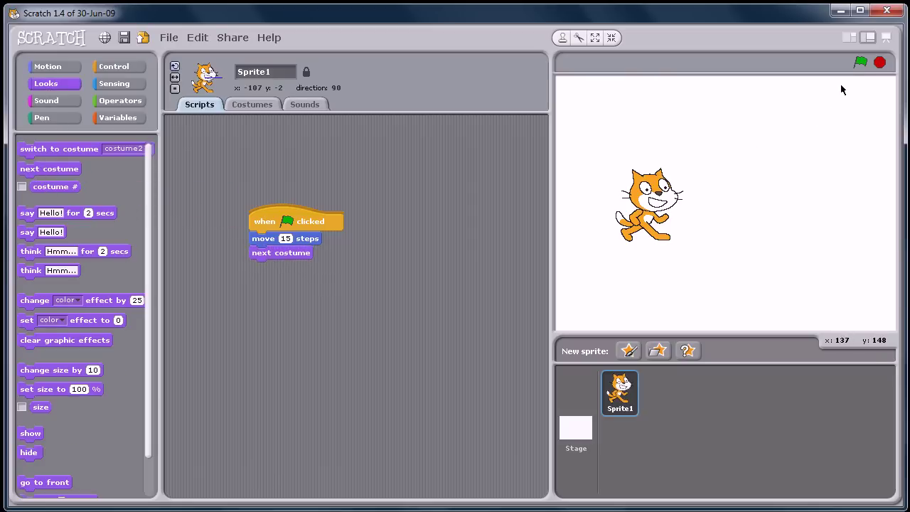
{"action": "left_click", "coordinate": [860, 64]}
{"action": "left_click", "coordinate": [860, 64]}
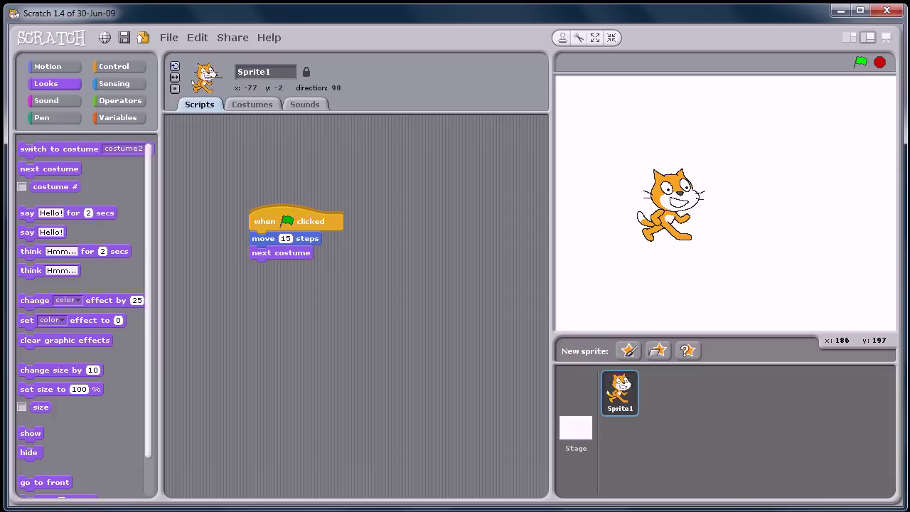
{"action": "left_click", "coordinate": [860, 64]}
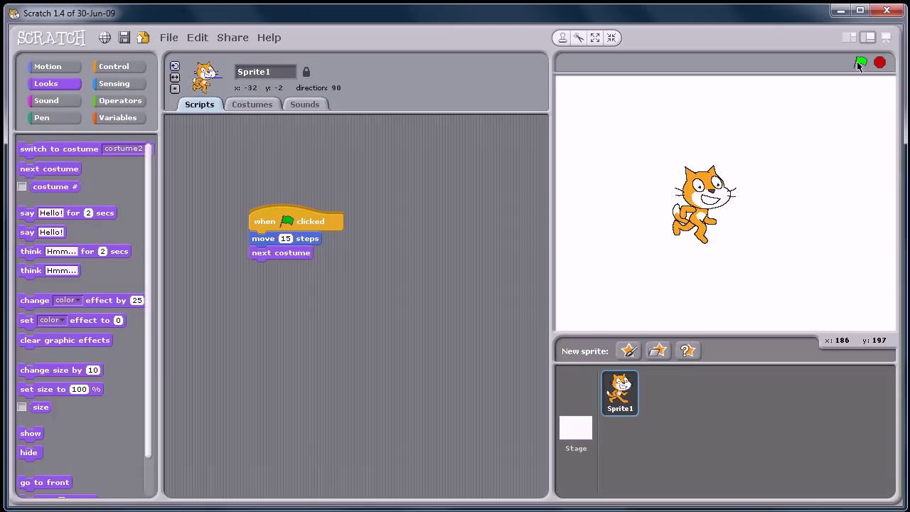
{"action": "left_click", "coordinate": [860, 64]}
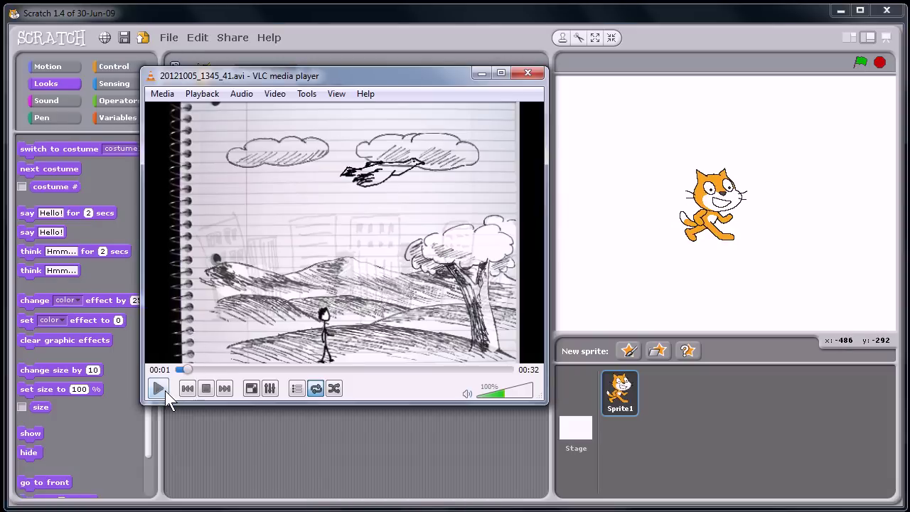
{"action": "left_click", "coordinate": [164, 390]}
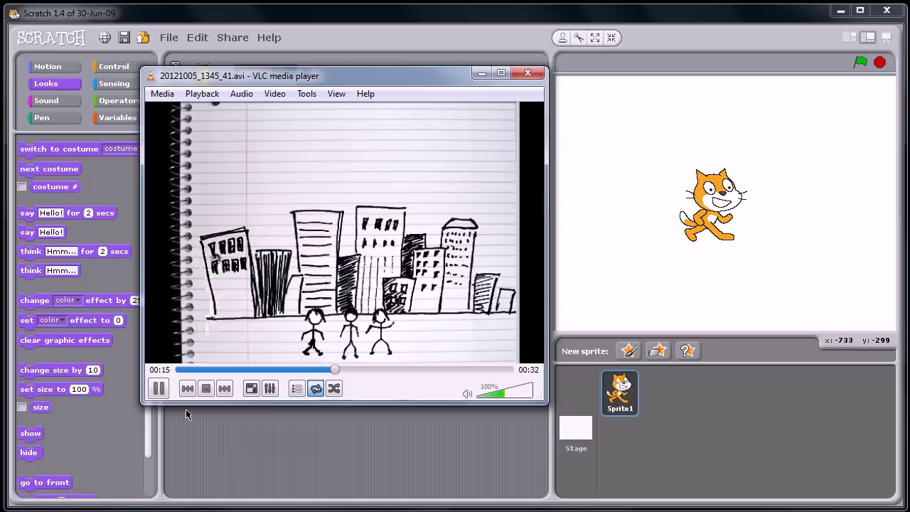
Pause the city animation video partway through.
{"action": "key", "text": "space"}
Hide the video player and bring up Scratch's open-project dialog.
{"action": "left_click", "coordinate": [481, 74]}
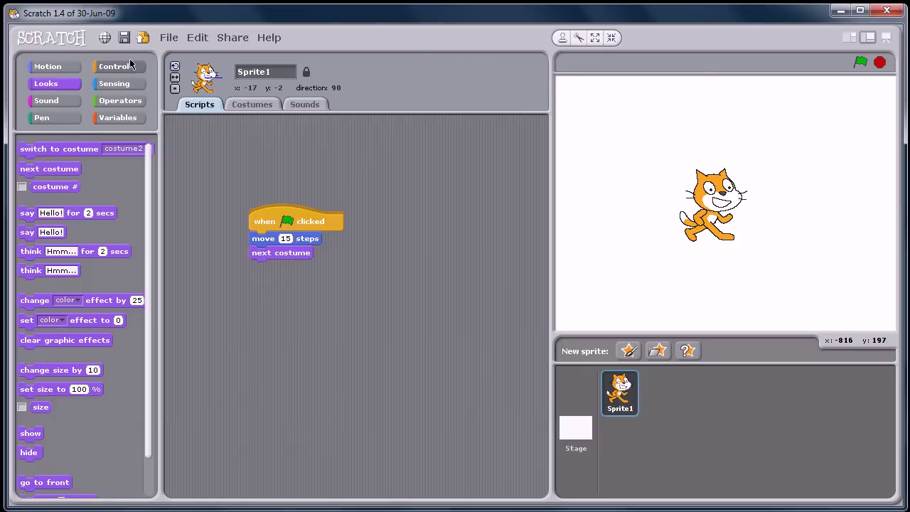
{"action": "left_click", "coordinate": [168, 37]}
{"action": "left_click", "coordinate": [176, 66]}
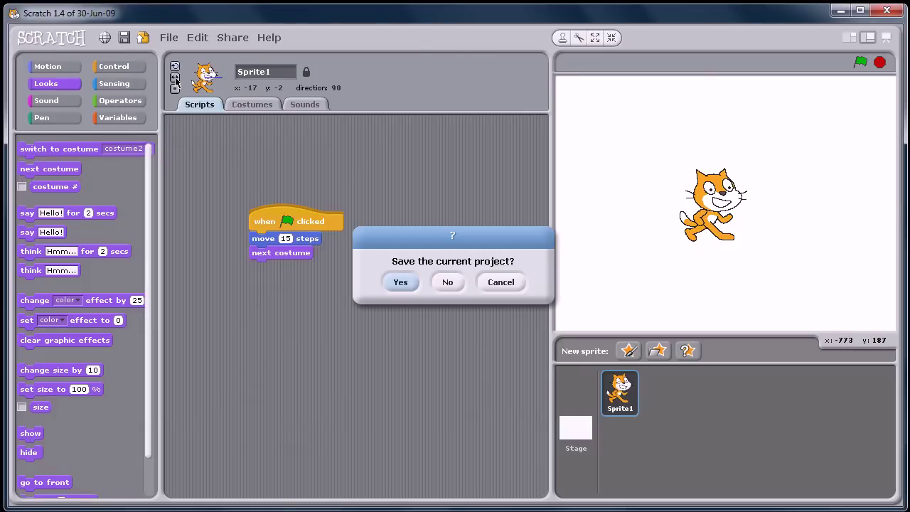
{"action": "left_click", "coordinate": [449, 285]}
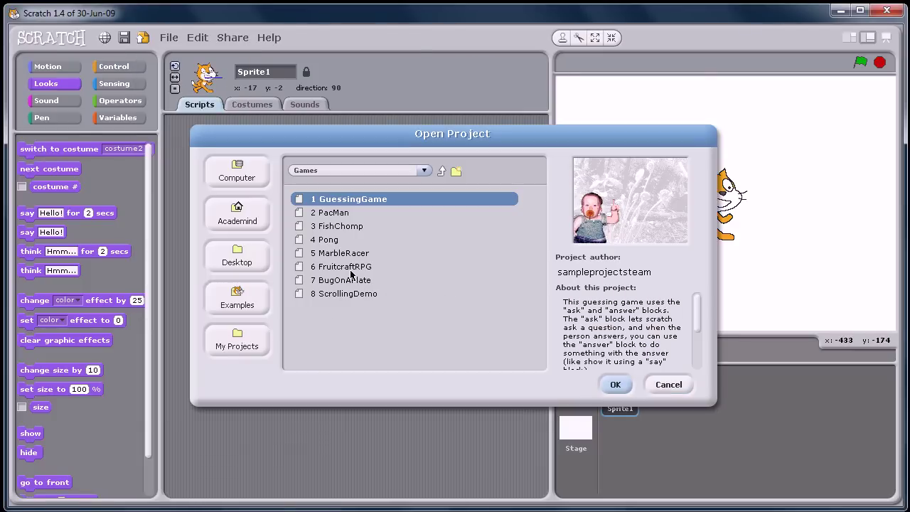
Open the '2 PacMan' project from the Examples Games folder.
{"action": "left_click", "coordinate": [422, 175]}
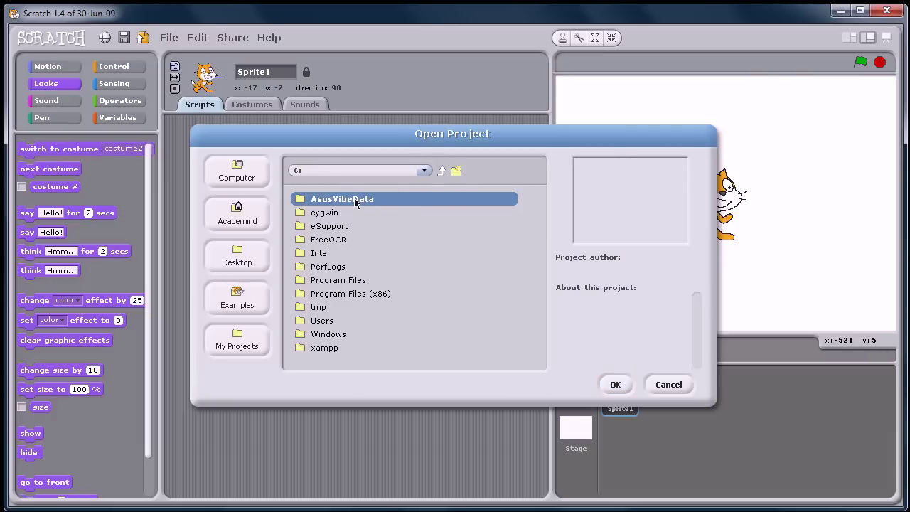
{"action": "left_click", "coordinate": [230, 305]}
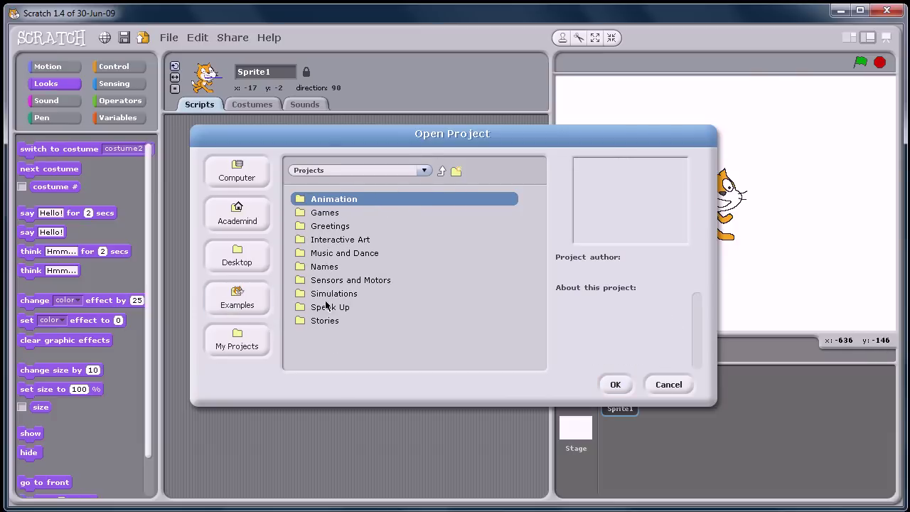
{"action": "double_click", "coordinate": [325, 215]}
{"action": "left_click", "coordinate": [330, 214]}
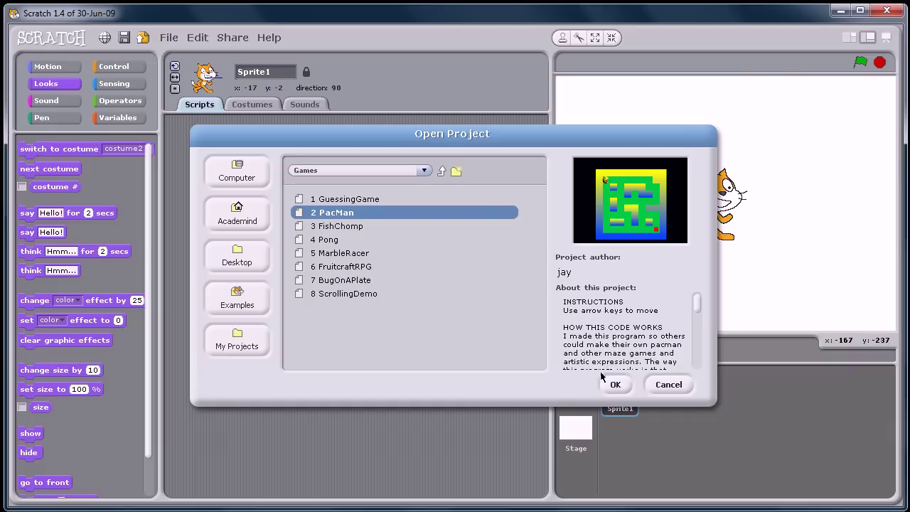
{"action": "left_click", "coordinate": [603, 379]}
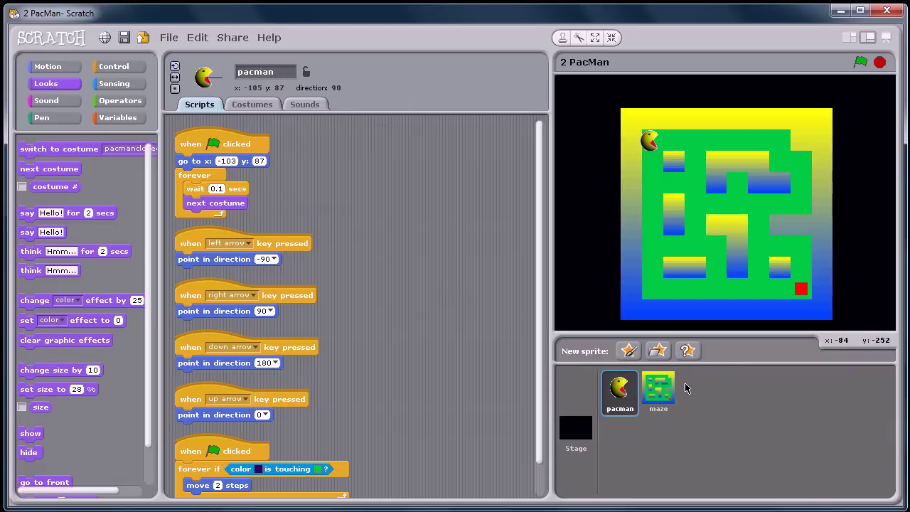
Run PacMan, steer it with the arrow keys into the second maze, then stop it.
{"action": "left_click", "coordinate": [860, 65]}
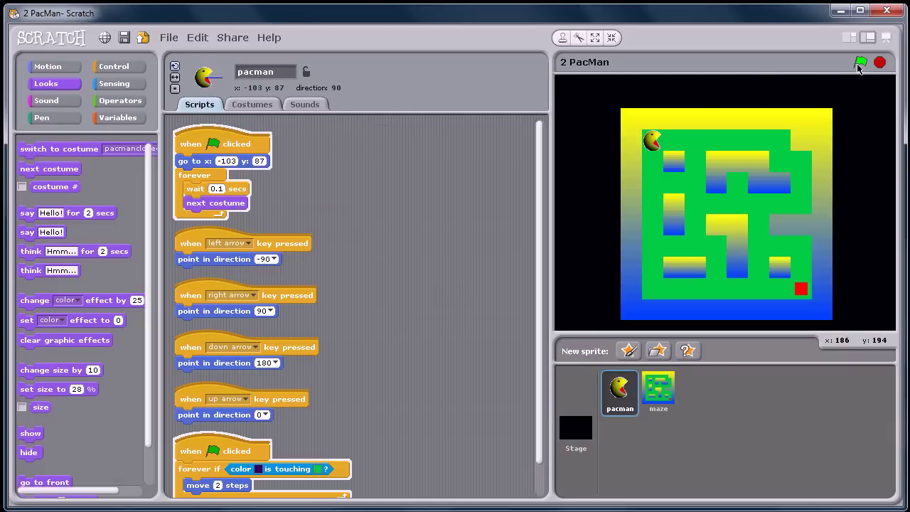
{"action": "key", "text": "Left"}
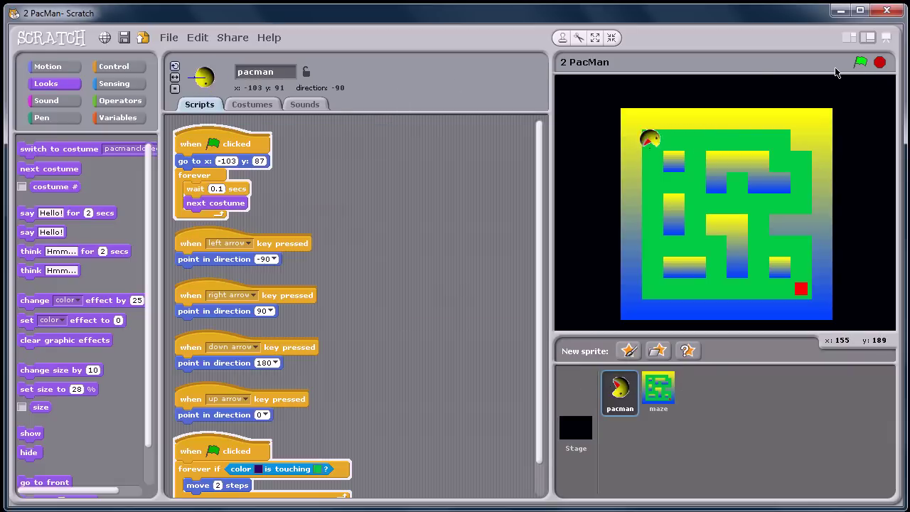
{"action": "key", "text": "Down"}
{"action": "key", "text": "Right"}
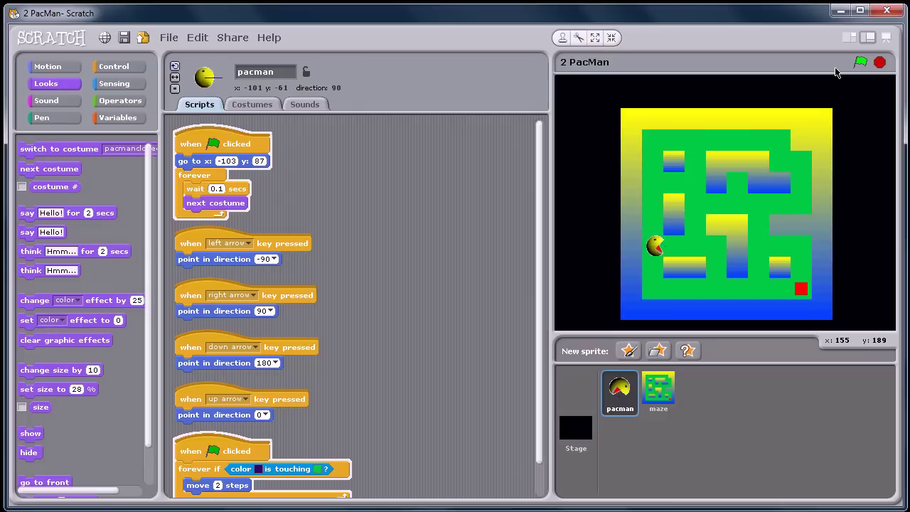
{"action": "key", "text": "Down"}
{"action": "key", "text": "Right"}
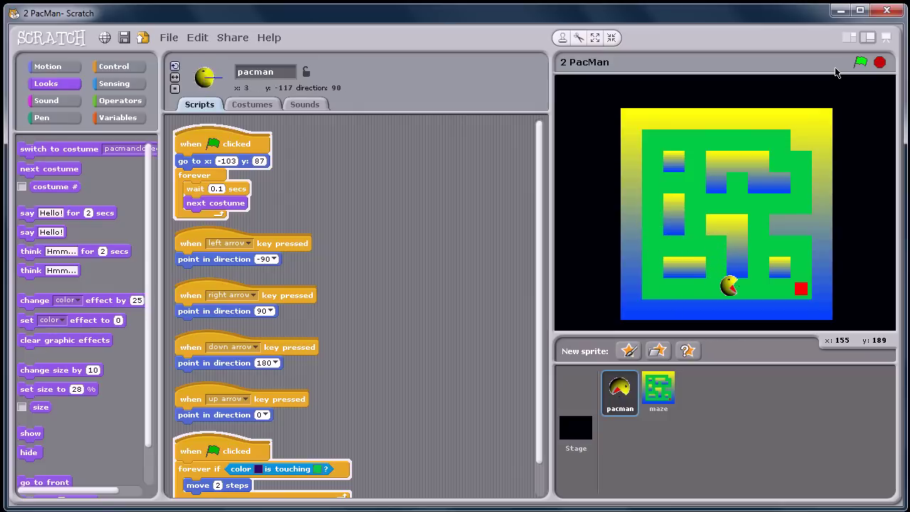
{"action": "key", "text": "Left"}
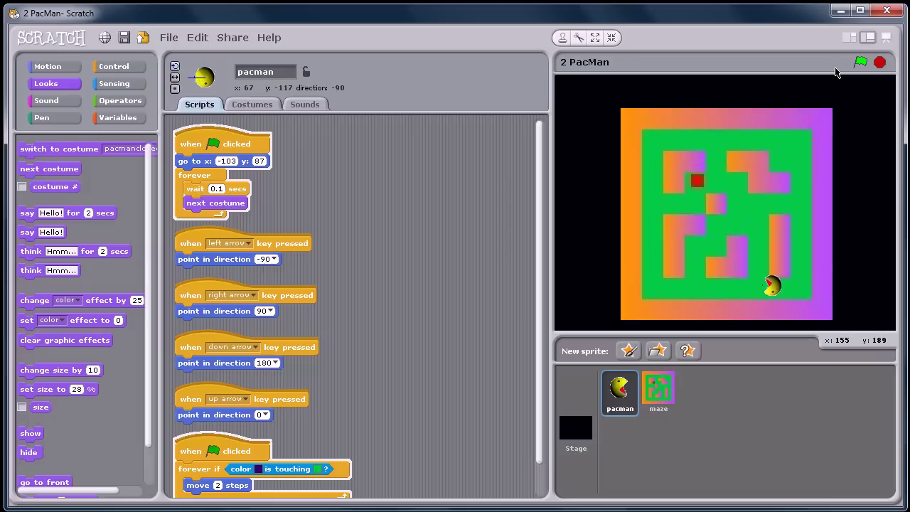
{"action": "key", "text": "Up"}
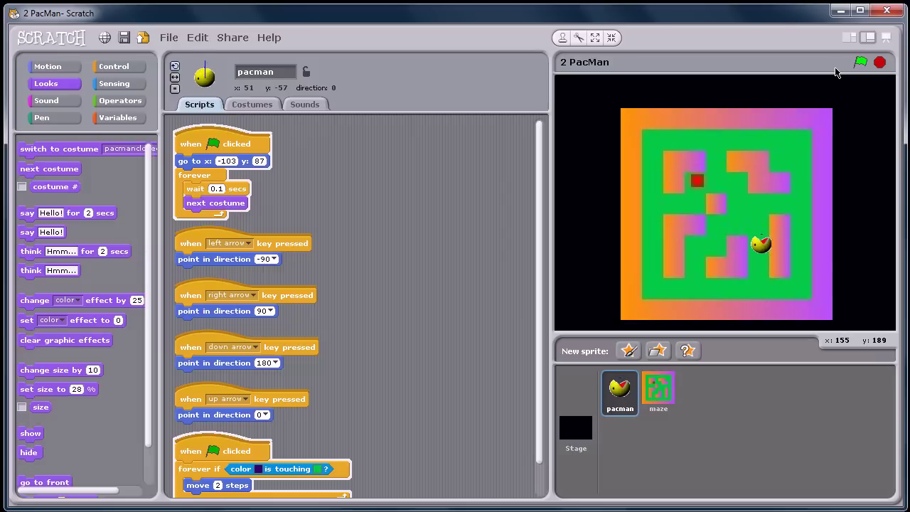
{"action": "left_click_drag", "start_coordinate": [544, 182], "coordinate": [544, 255]}
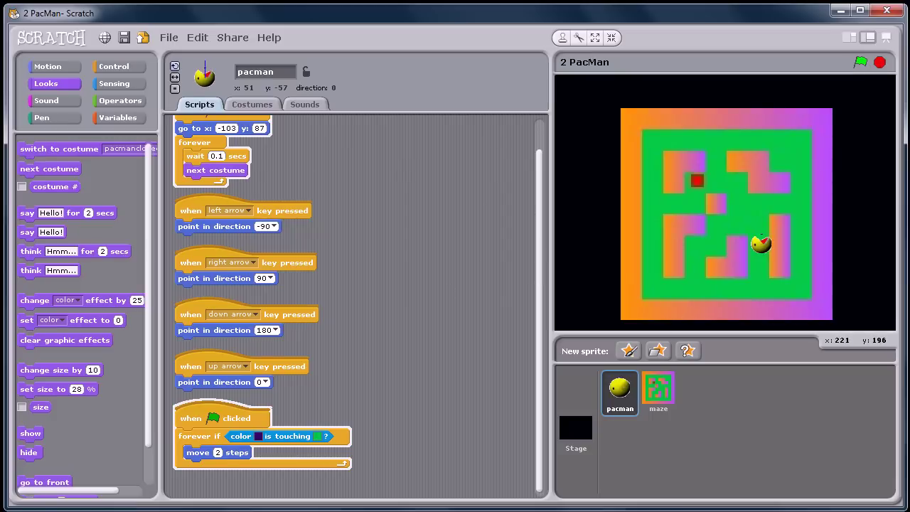
{"action": "left_click", "coordinate": [880, 62]}
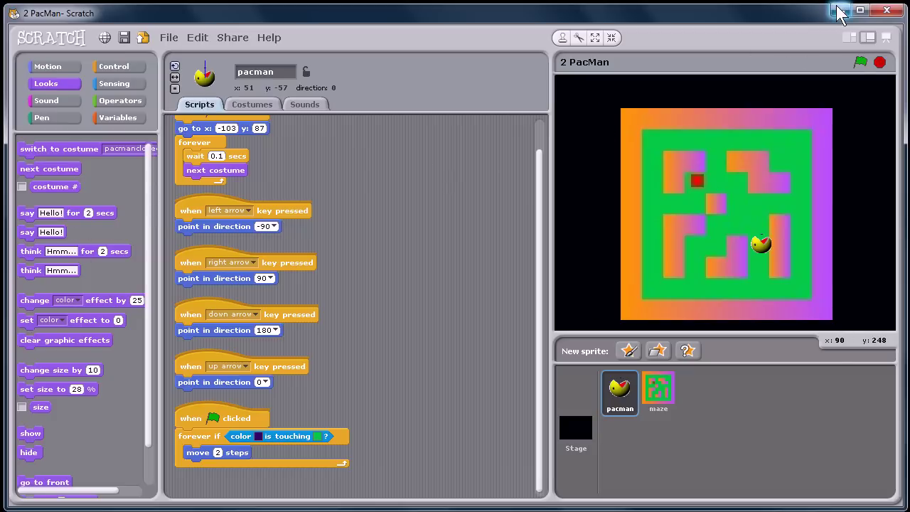
Minimise Scratch to reveal the desktop launcher's program icons.
{"action": "left_click", "coordinate": [839, 15]}
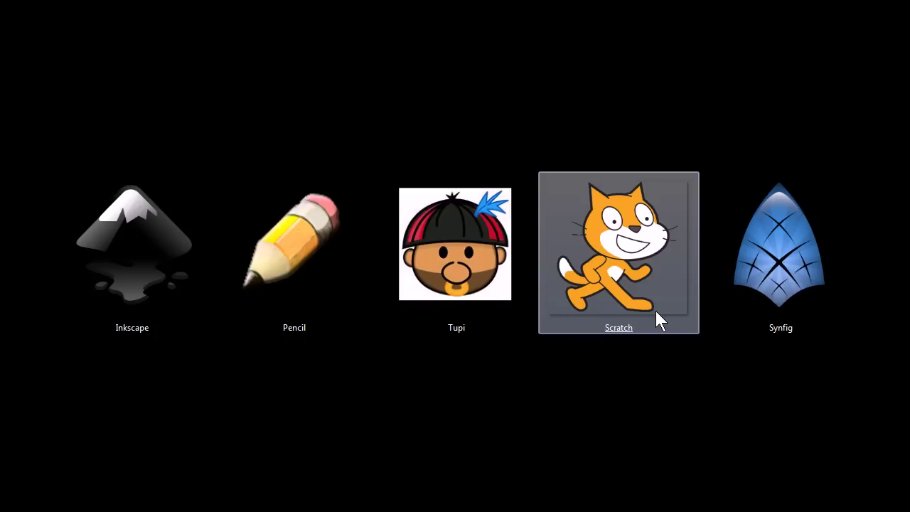
{"action": "left_click", "coordinate": [658, 311]}
{"action": "mouse_move", "coordinate": [781, 105]}
{"action": "left_mouse_down"}
{"action": "mouse_move", "coordinate": [583, 142]}
{"action": "mouse_move", "coordinate": [909, 106]}
{"action": "left_mouse_up"}
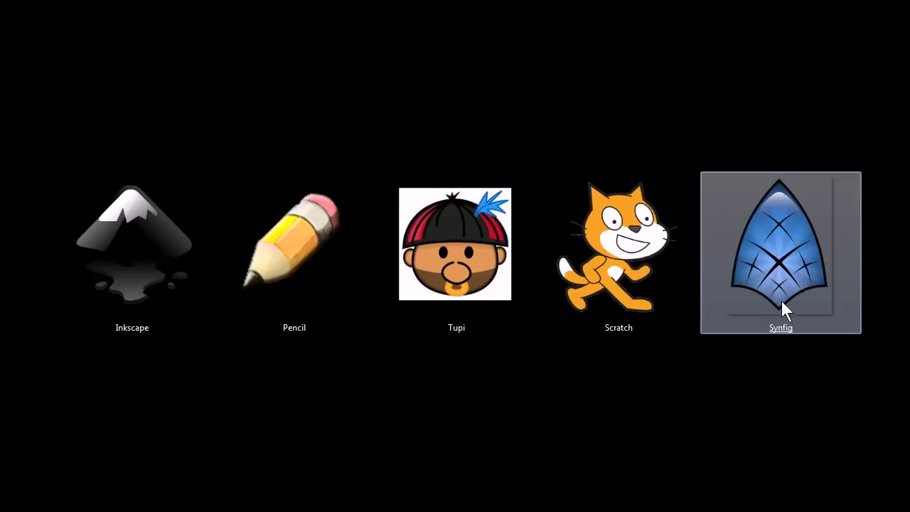
Launch Synfig, bring up The Eye, and raise both eyelid tangents into a higher arch.
{"action": "left_click", "coordinate": [782, 300]}
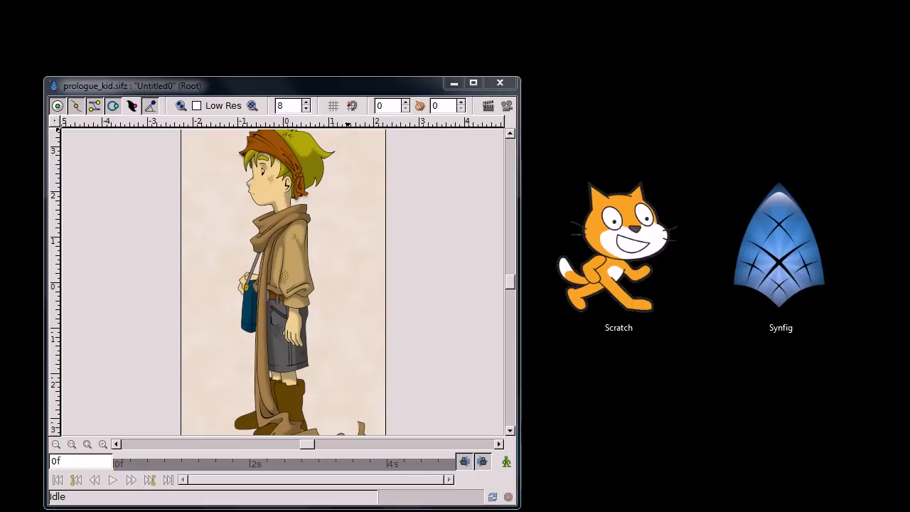
{"action": "left_click", "coordinate": [697, 498]}
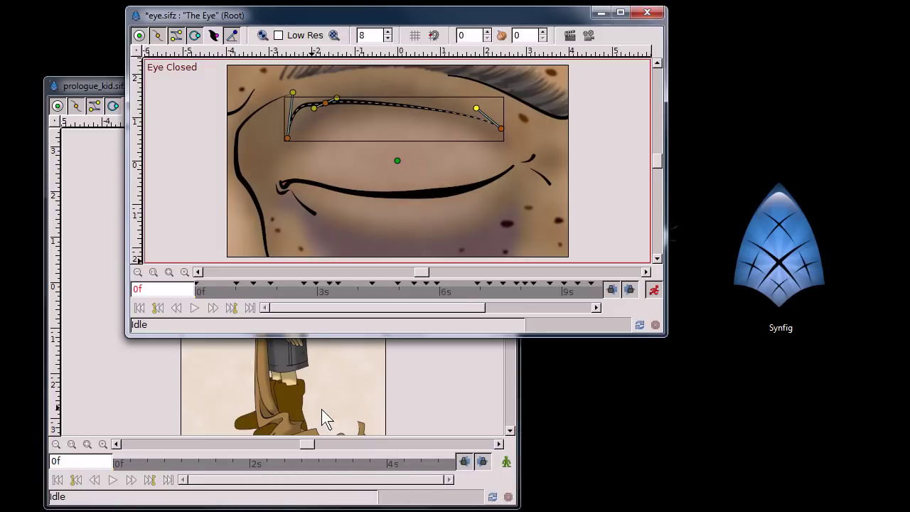
{"action": "left_click_drag", "start_coordinate": [293, 92], "coordinate": [296, 76]}
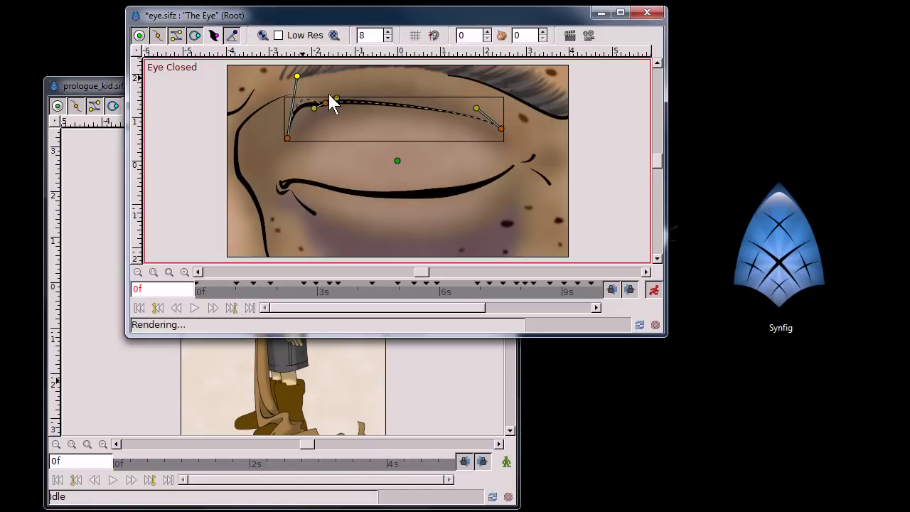
{"action": "left_click_drag", "start_coordinate": [480, 83], "coordinate": [480, 80]}
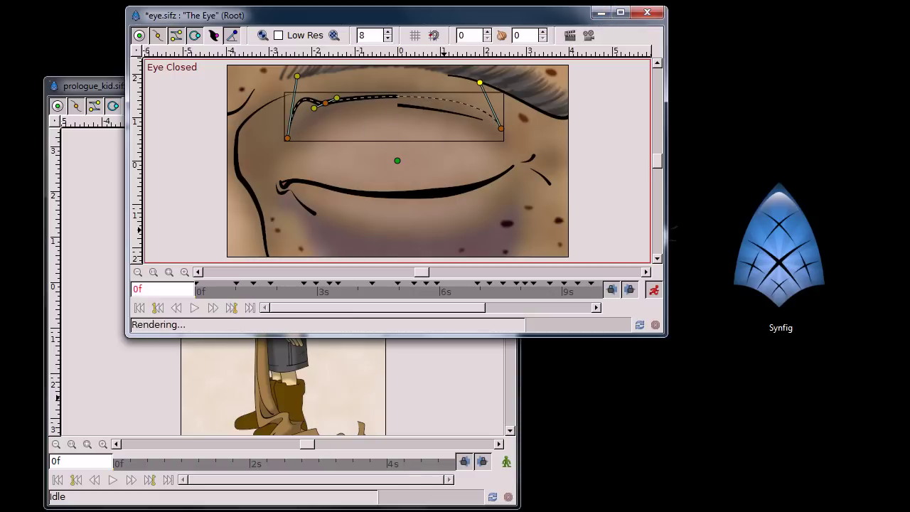
Play The Eye preview through, then move and minimise the preview window.
{"action": "left_click", "coordinate": [872, 493]}
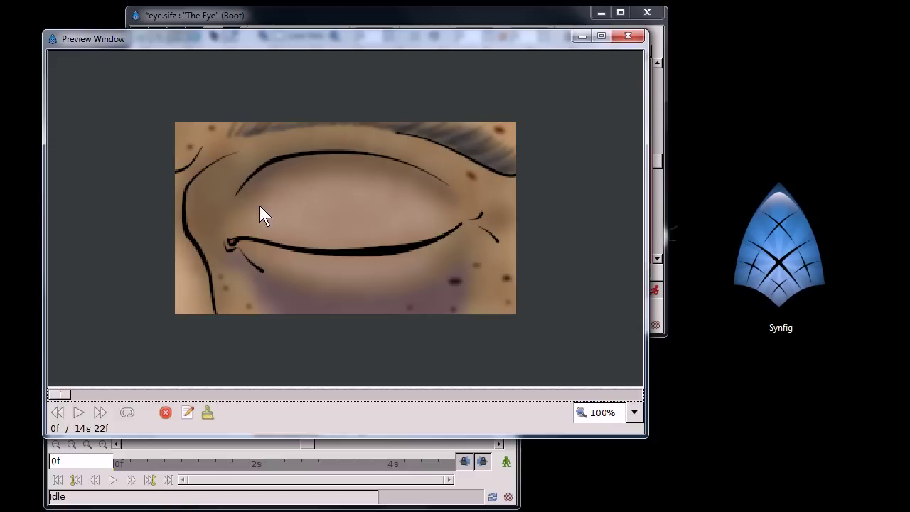
{"action": "left_click", "coordinate": [78, 413]}
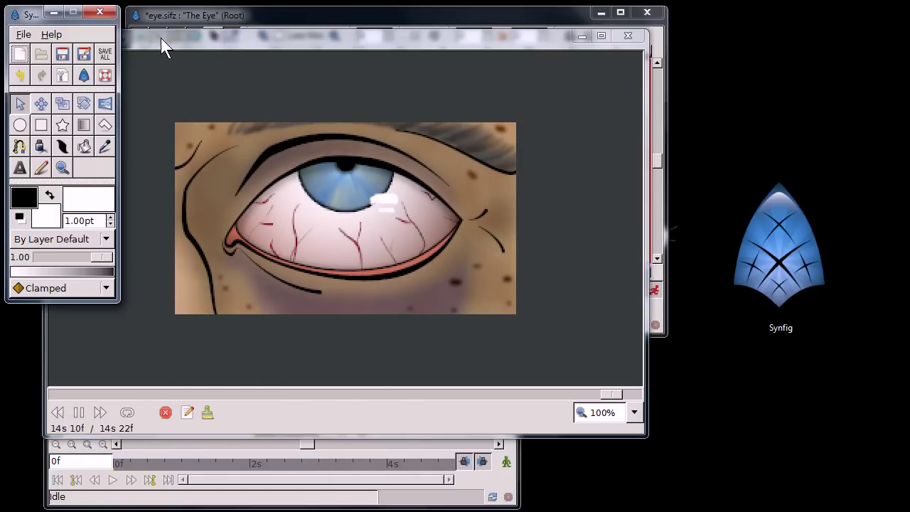
{"action": "left_click_drag", "start_coordinate": [161, 40], "coordinate": [293, 43]}
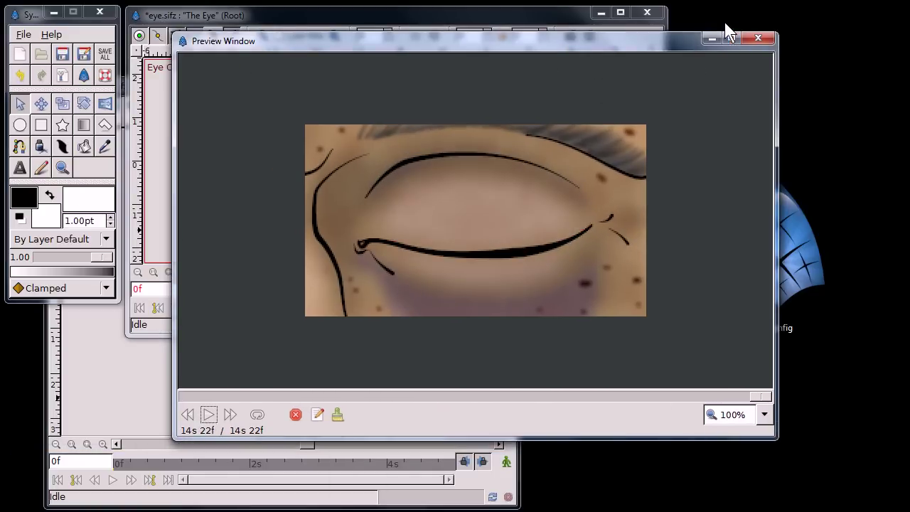
{"action": "left_click", "coordinate": [714, 37]}
Minimise The Eye canvas and Synfig toolbox, and put away the prologue_kid canvas.
{"action": "left_click", "coordinate": [602, 13]}
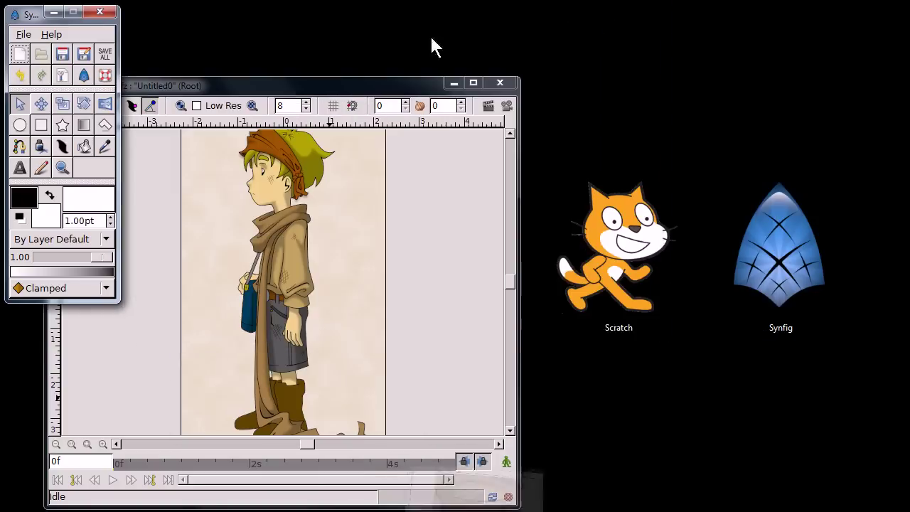
{"action": "left_click", "coordinate": [55, 12]}
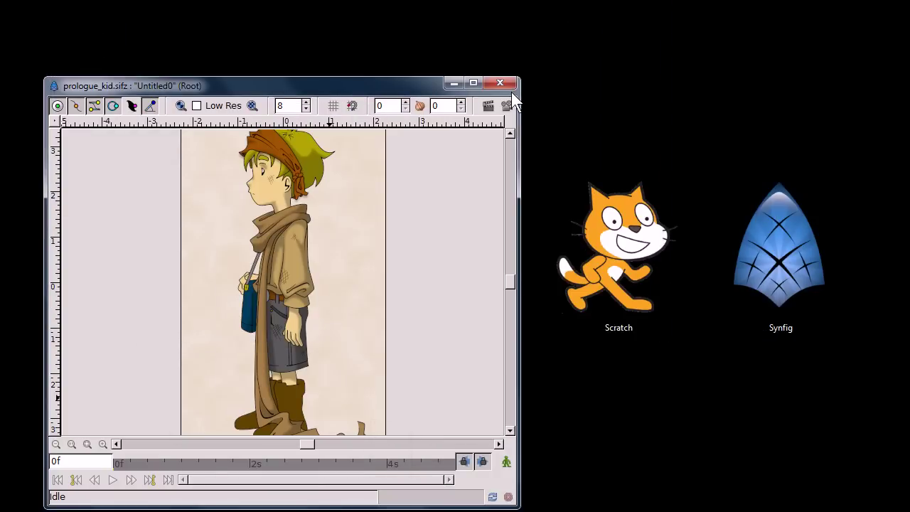
{"action": "left_click", "coordinate": [456, 83]}
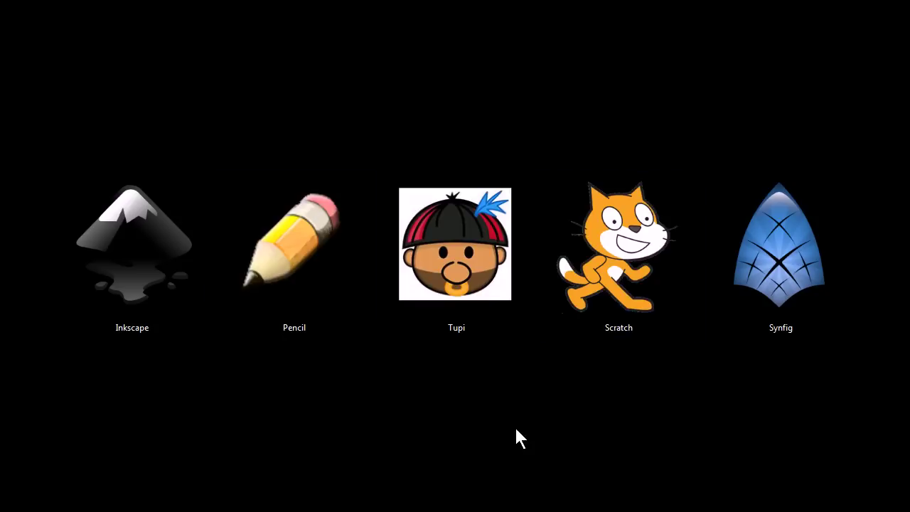